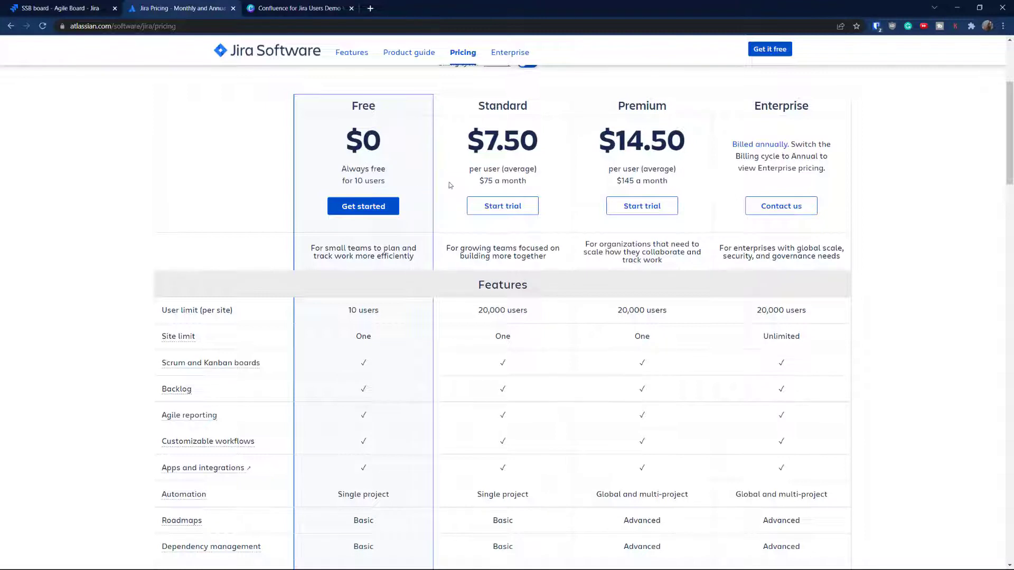
Examine the Jira plan comparison table, covering features, admin controls, security, storage and support for each tier
scroll(390, 253, down, 5)
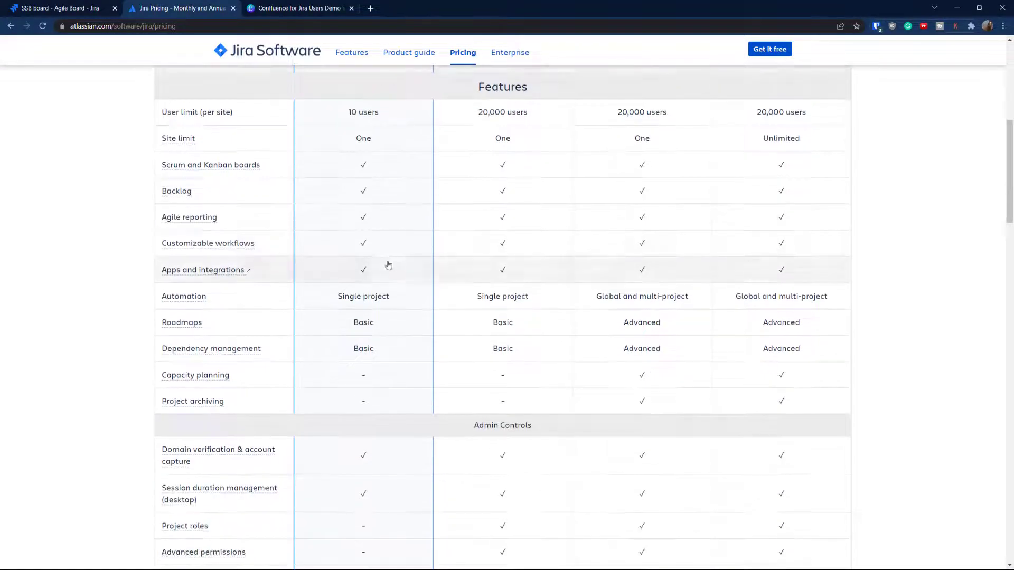
scroll(390, 261, down, 1)
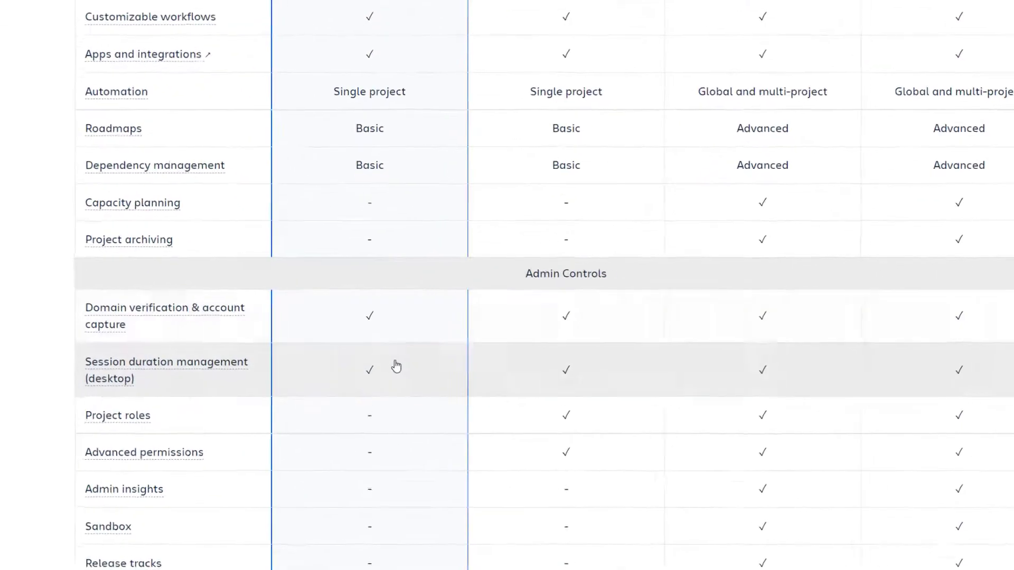
scroll(383, 357, down, 1)
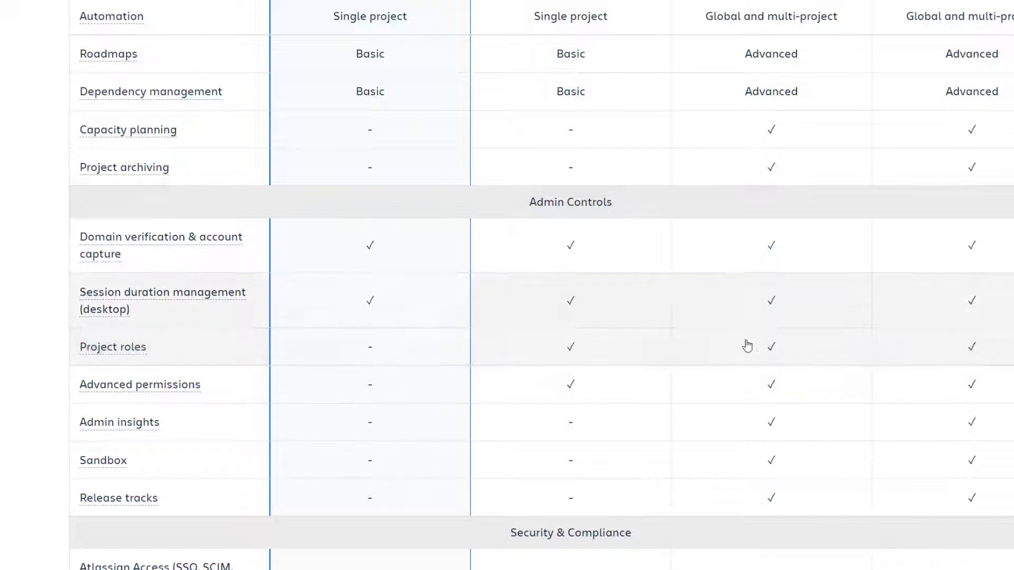
scroll(759, 345, down, 12)
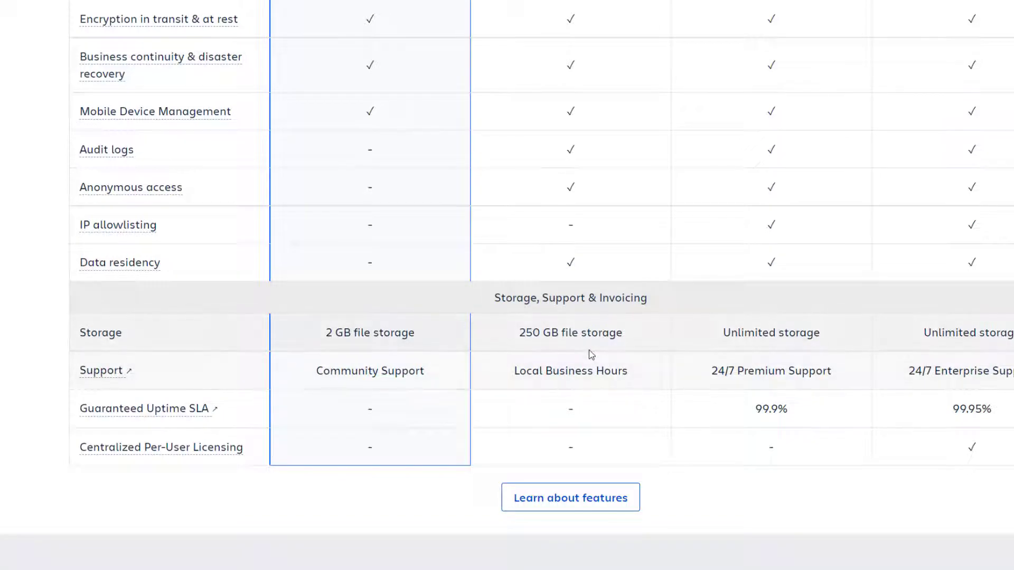
scroll(591, 354, up, 1)
scroll(592, 355, up, 8)
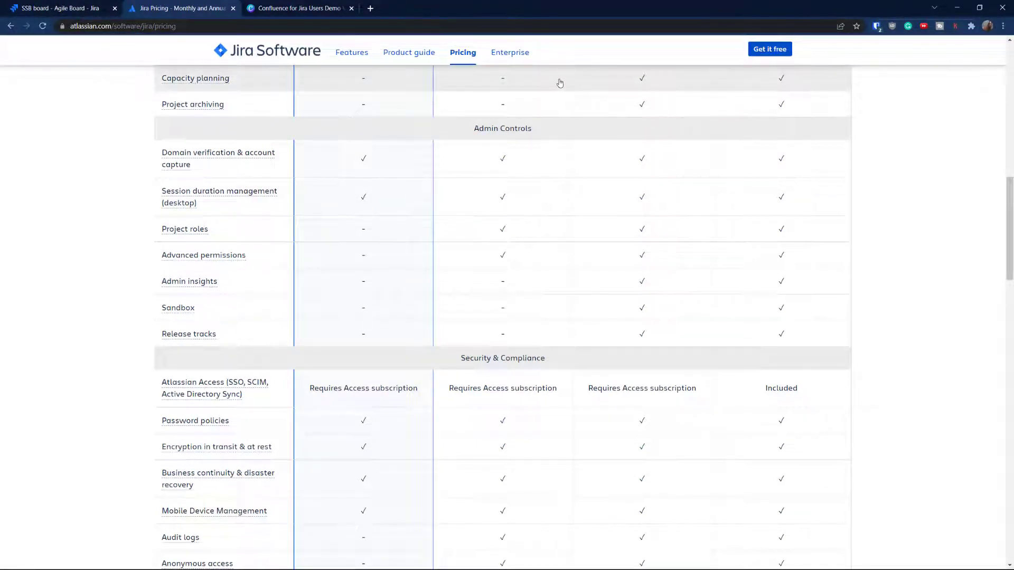
Switch to the SSB board's backlog and move issue SSB-10 into Sample Sprint 4, accepting the sprint scope change
click(106, 8)
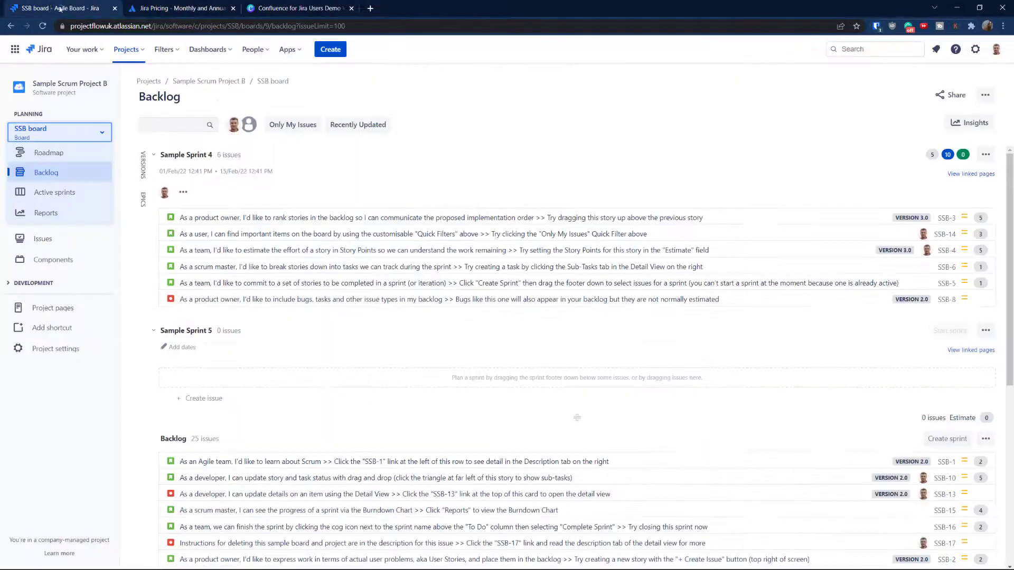
click(132, 54)
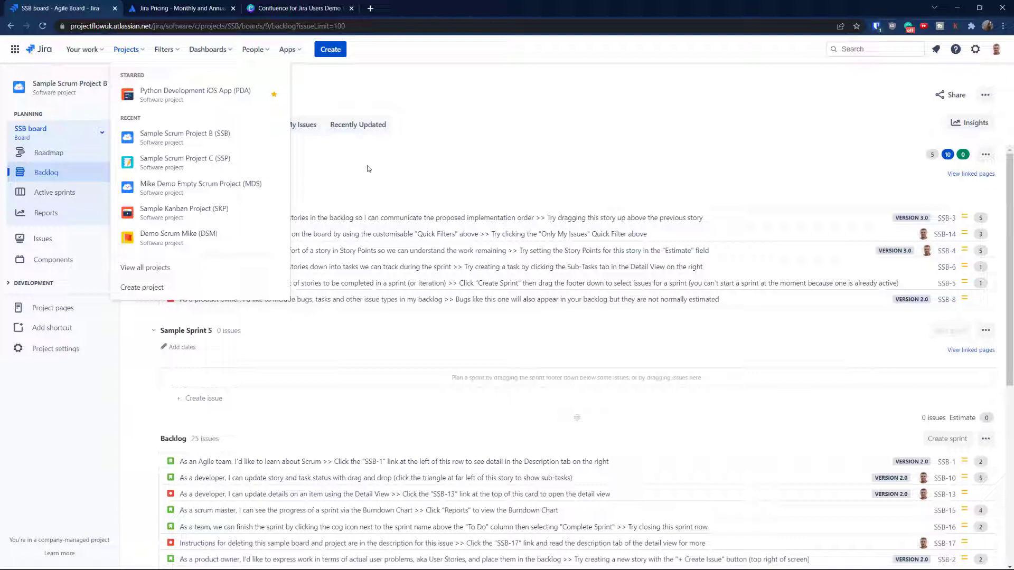
click(416, 94)
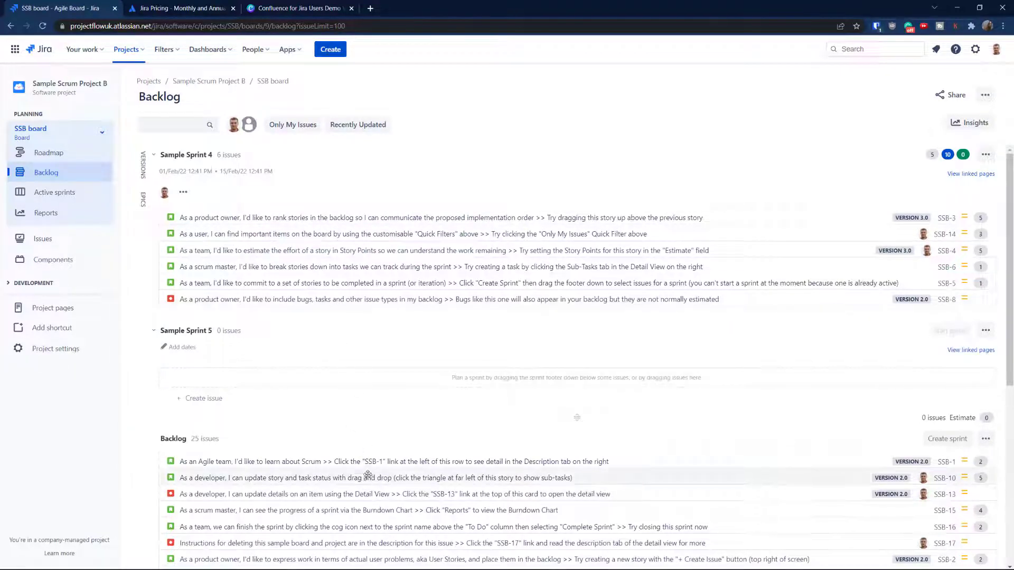
drag(365, 478, 350, 296)
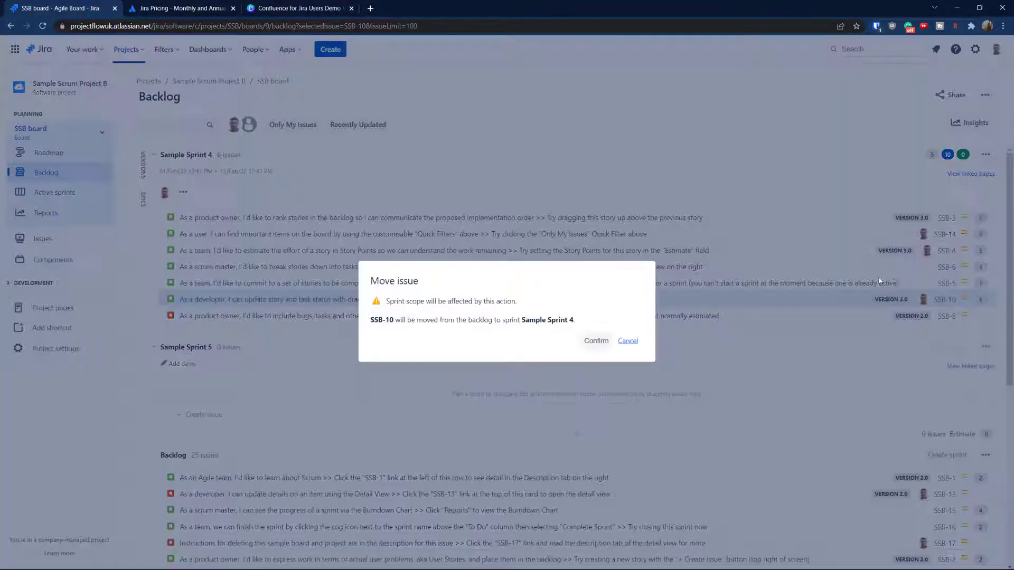
click(597, 342)
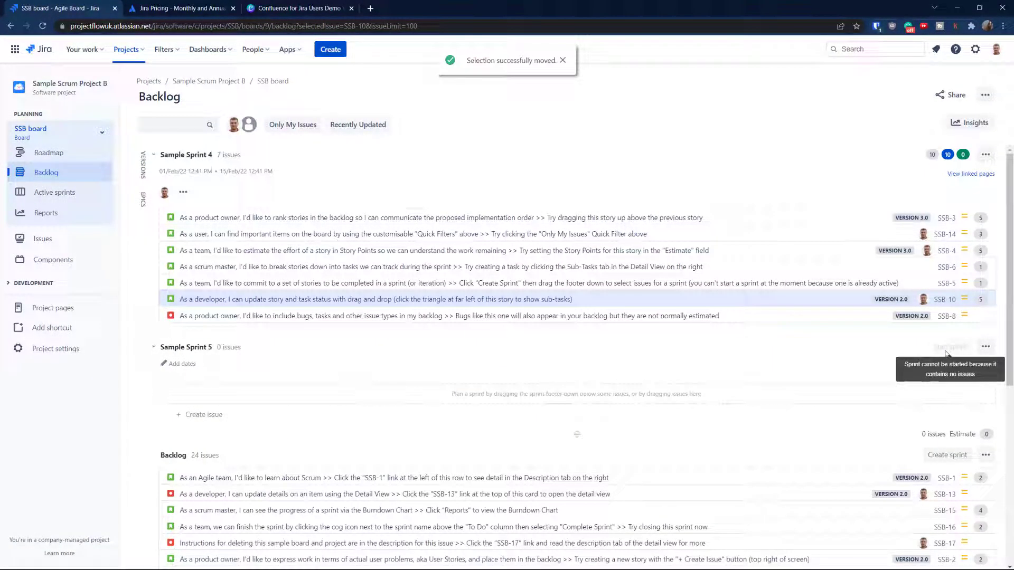
On the active sprint board, move SSB-14 to In Progress and SSB-3 to To Do
click(55, 193)
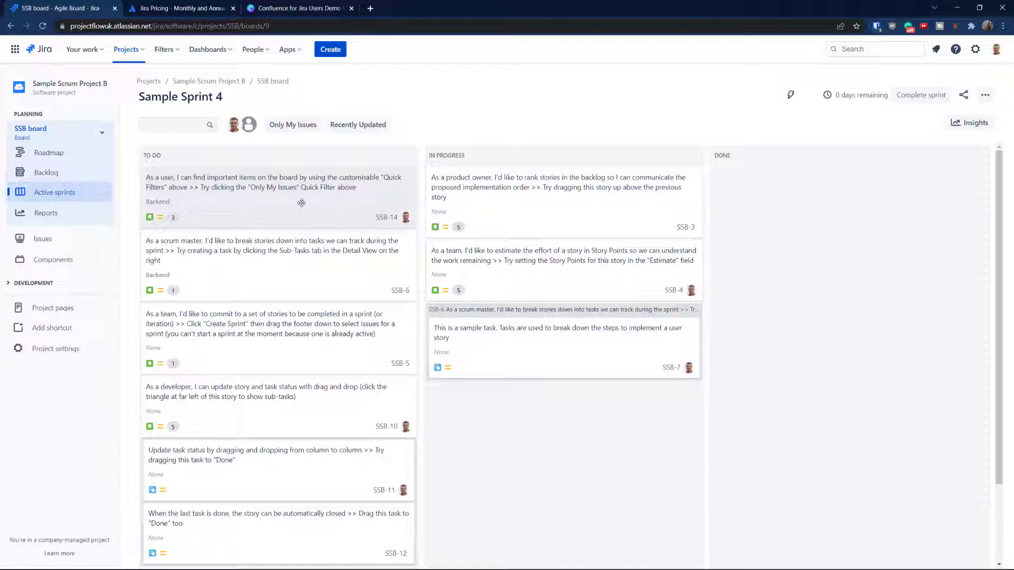
drag(301, 203, 401, 185)
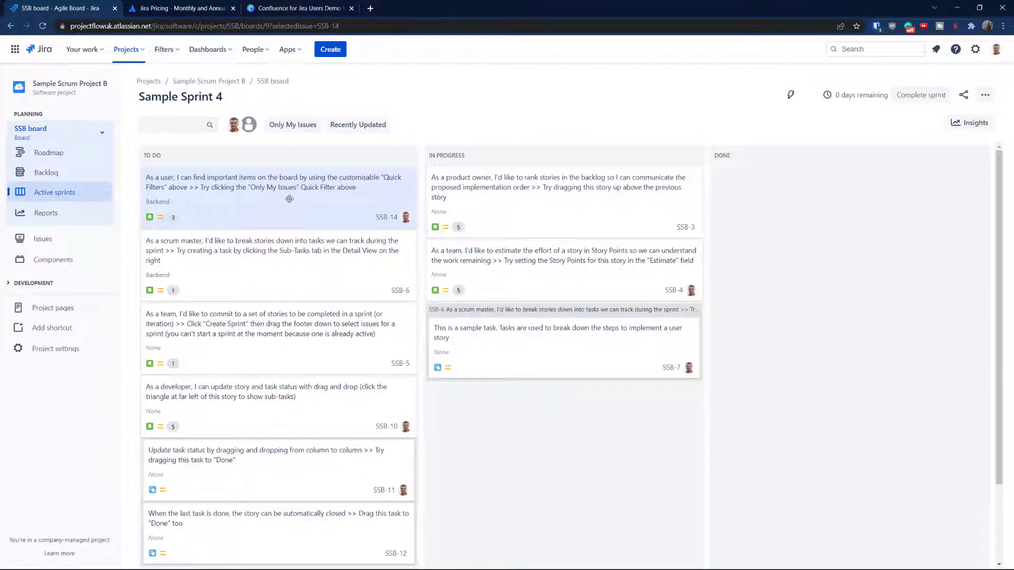
mouse_move(267, 199)
mouse_down()
mouse_move(370, 181)
mouse_move(522, 193)
mouse_move(749, 176)
mouse_move(740, 192)
mouse_move(227, 192)
mouse_move(514, 204)
mouse_move(496, 206)
mouse_move(770, 190)
mouse_move(671, 180)
mouse_move(279, 185)
mouse_up()
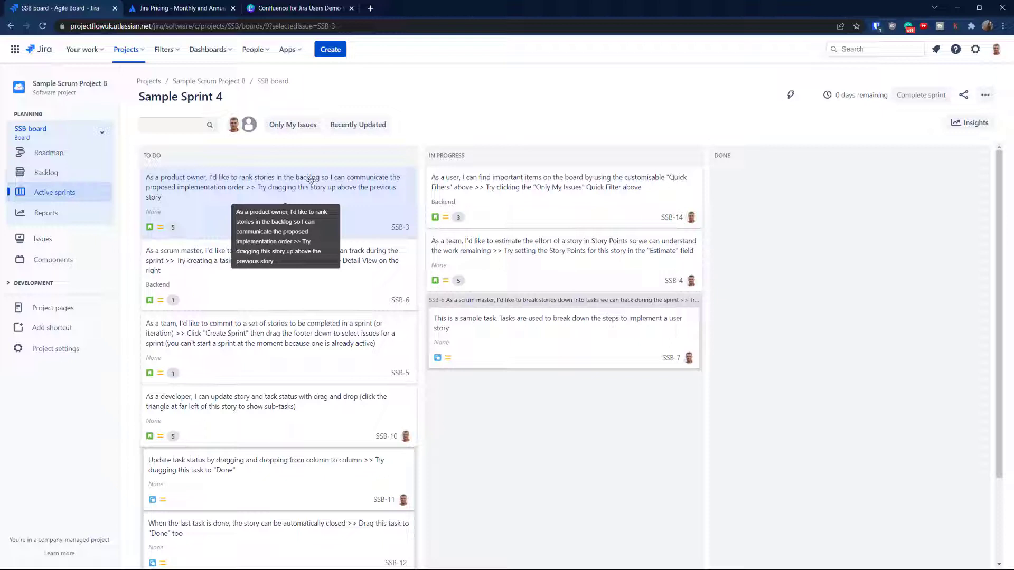
drag(328, 194, 307, 179)
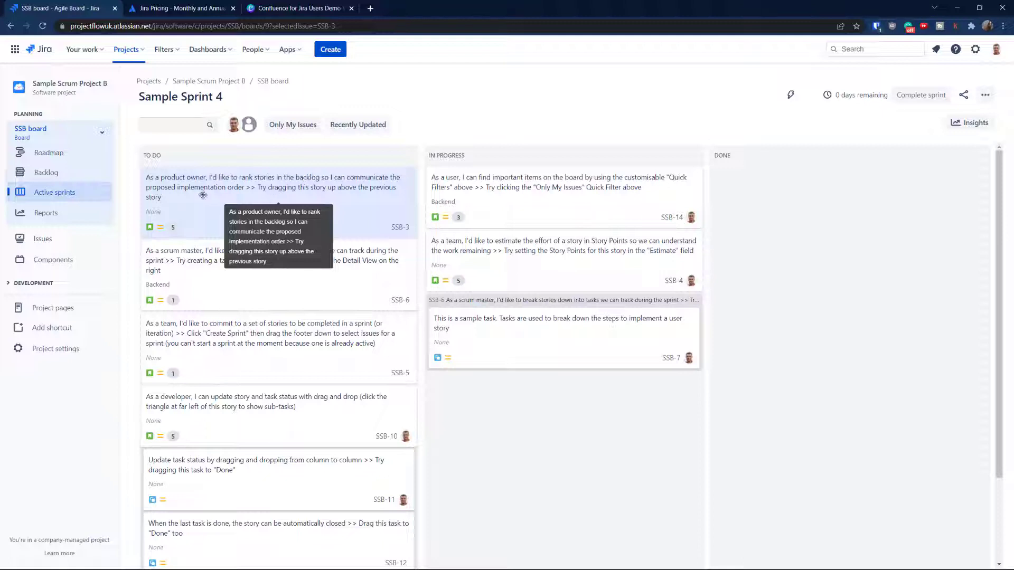
Open the project's Software Simplified Workflow for editing from the project settings and permanently dismiss the Grammarly notice
click(52, 353)
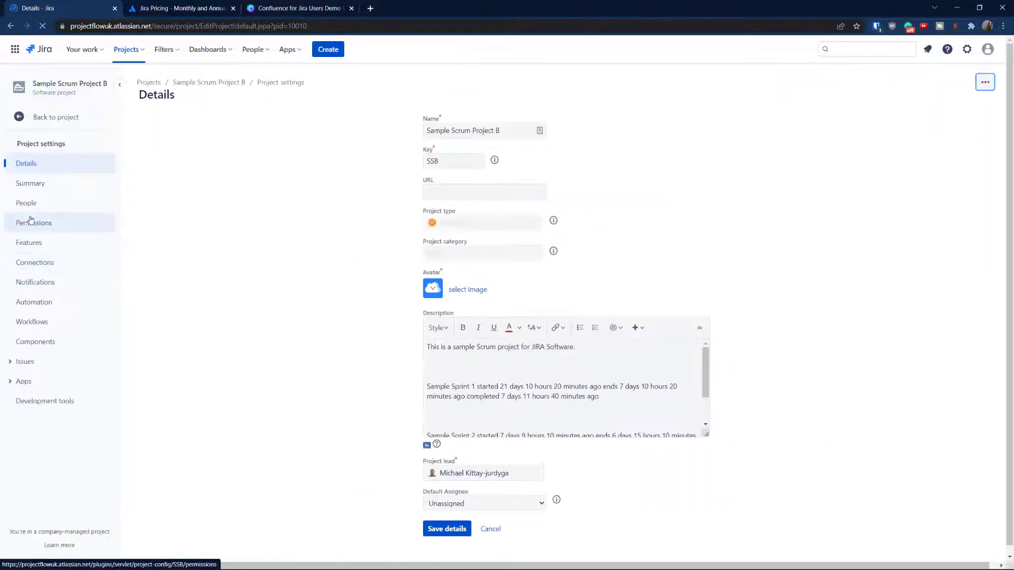
click(35, 322)
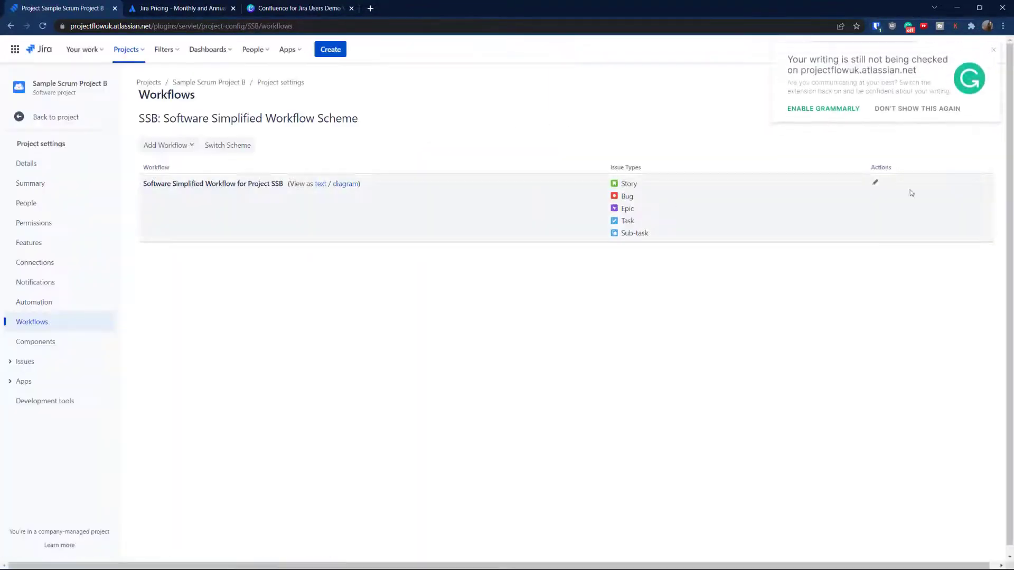
click(876, 185)
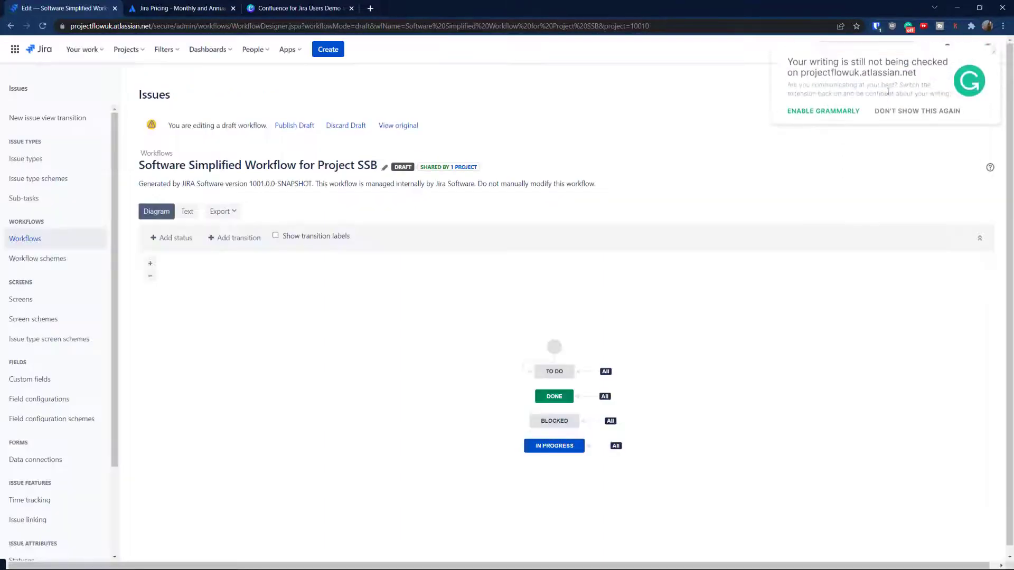
click(911, 109)
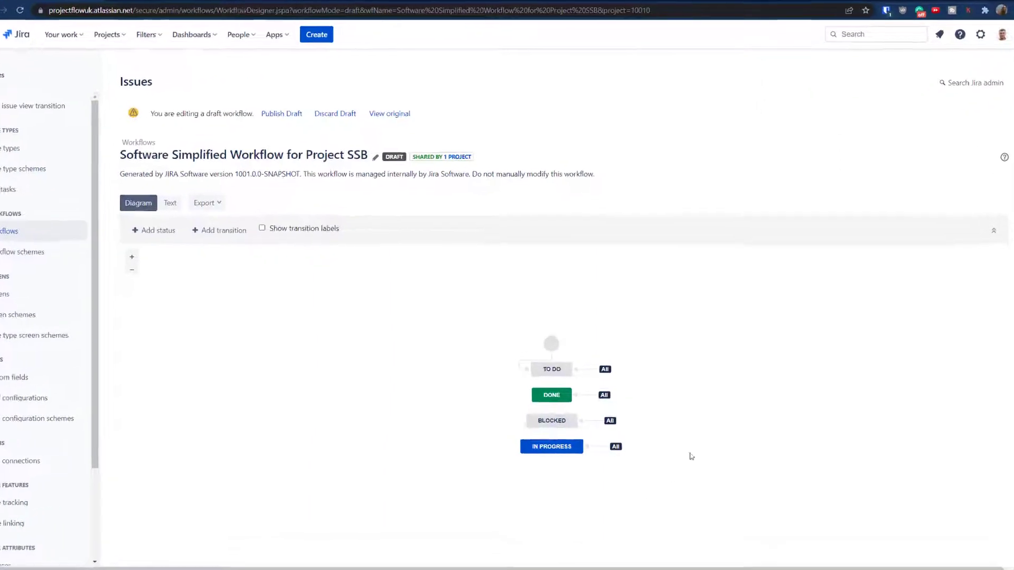
Reposition the Blocked status below In Progress in the workflow diagram and try to delete it
click(562, 365)
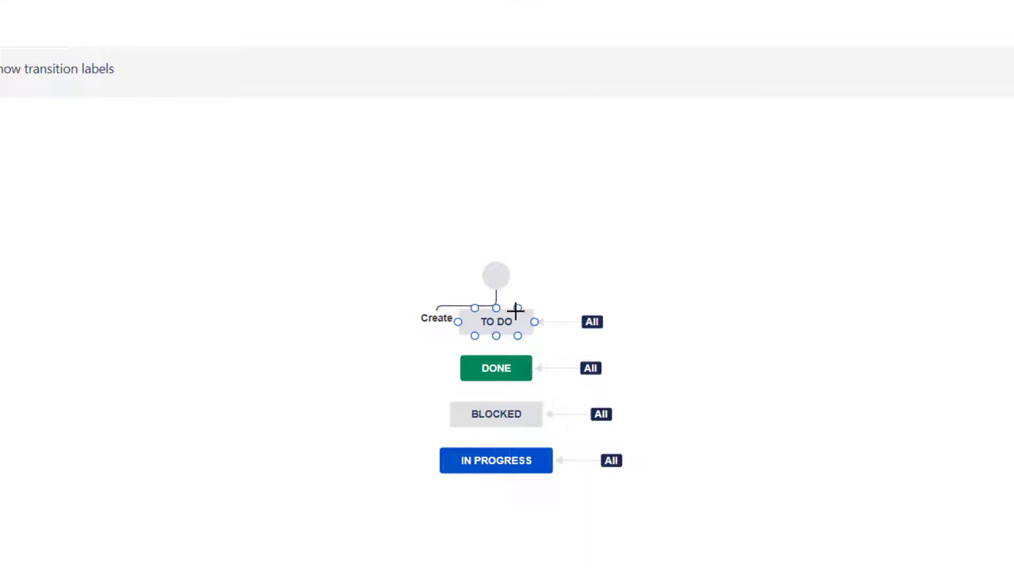
click(410, 222)
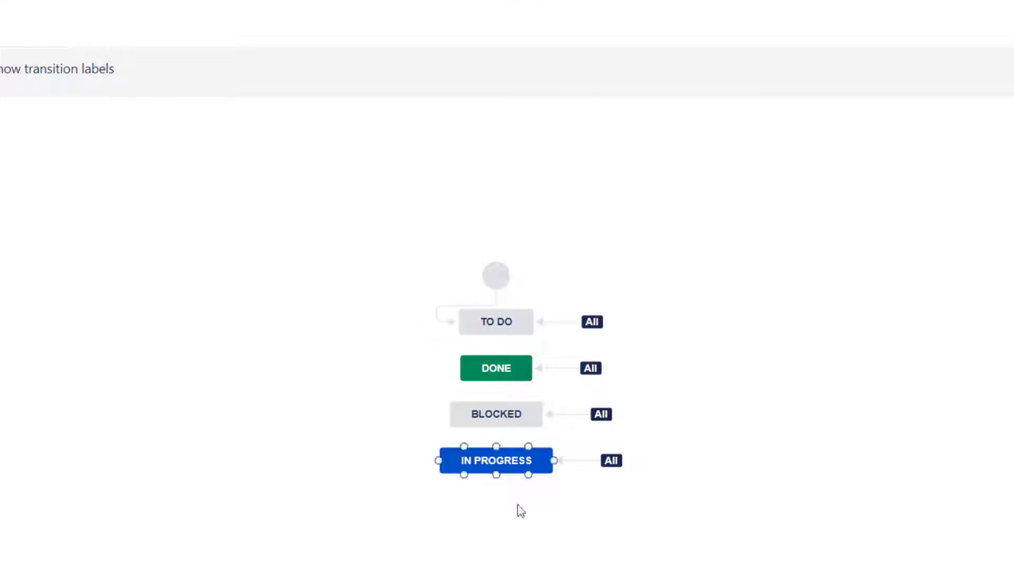
click(488, 404)
drag(489, 395, 498, 492)
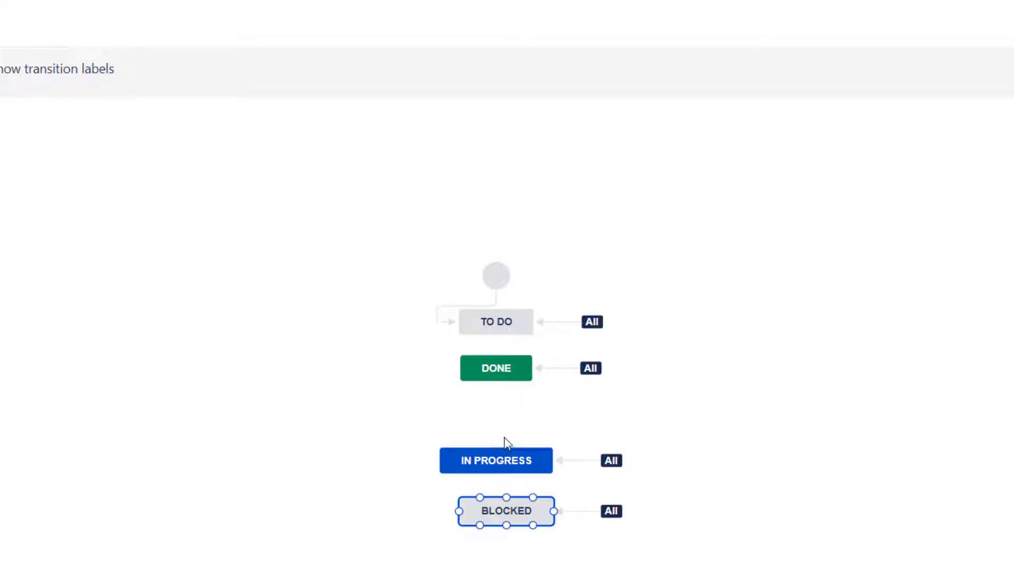
key(Delete)
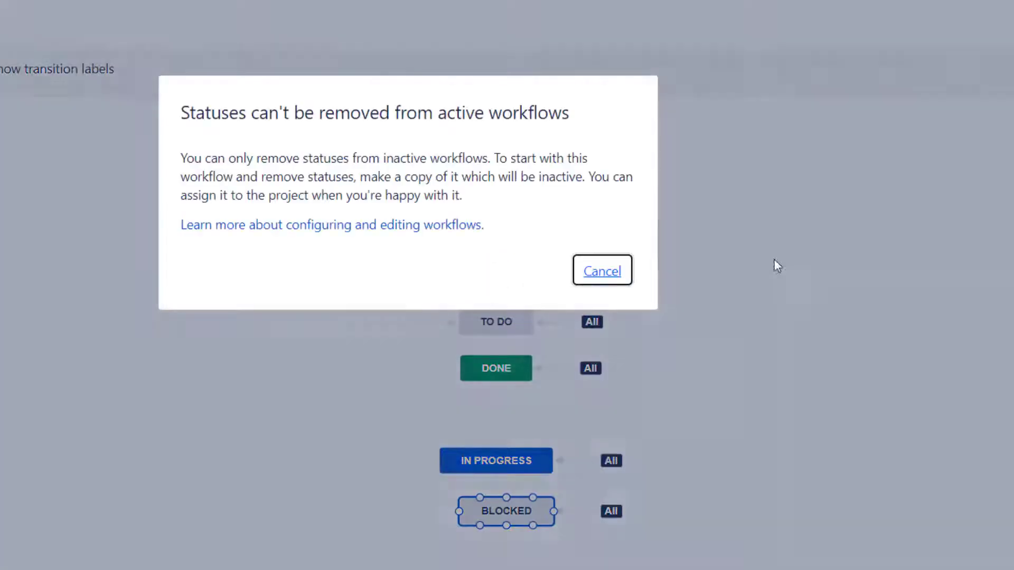
click(613, 275)
Rearrange the workflow diagram's statuses vertically in the order To Do, Blocked, In Progress, Done
drag(496, 370, 504, 559)
drag(500, 453, 496, 397)
drag(504, 517, 498, 465)
drag(493, 393, 491, 489)
drag(514, 454, 511, 384)
drag(494, 499, 496, 458)
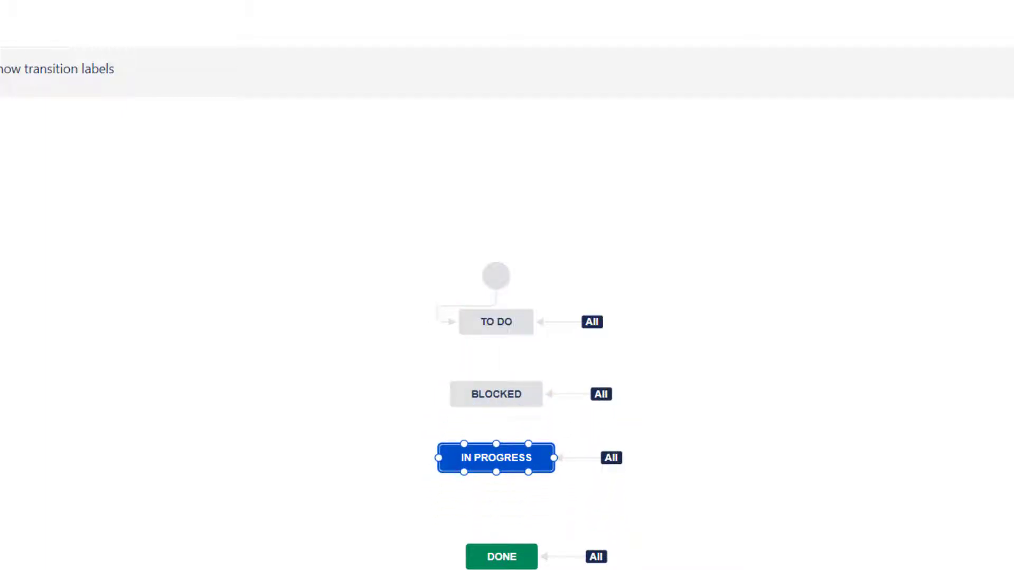
Publish the draft workflow without saving a backup copy
click(295, 125)
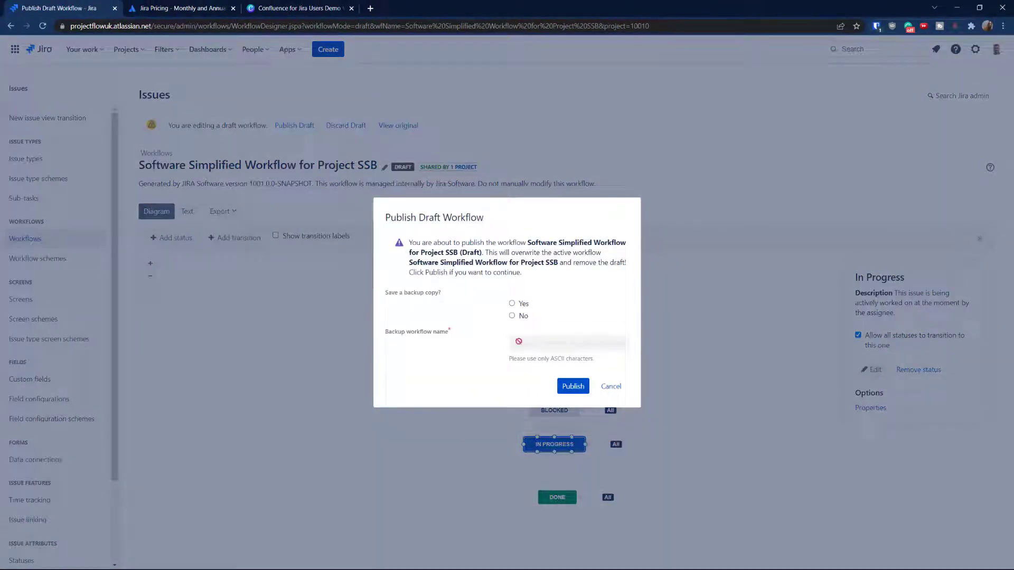
double_click(512, 316)
click(570, 390)
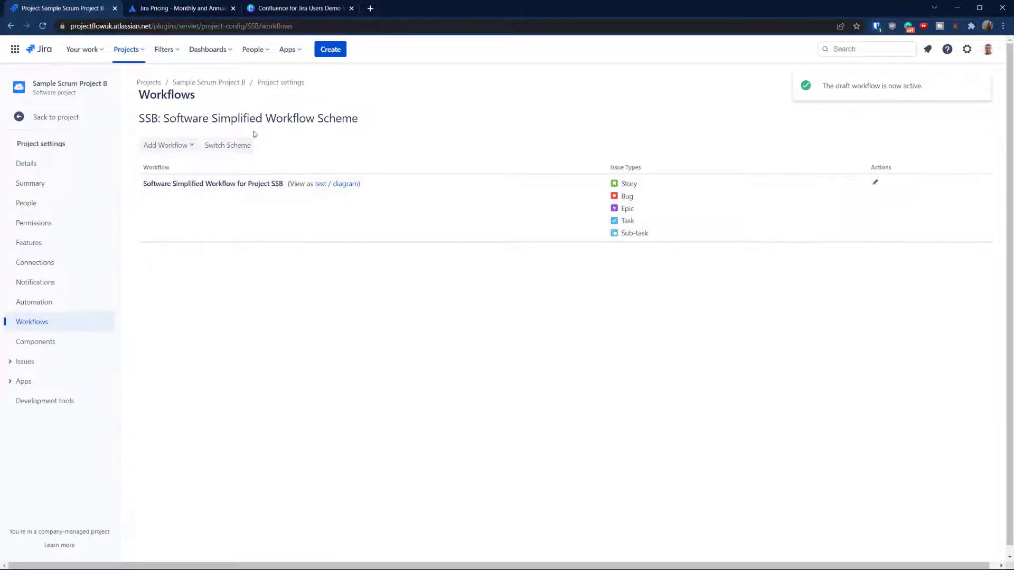
Return from the project settings to the Sample Sprint 4 board and open its board settings
click(53, 116)
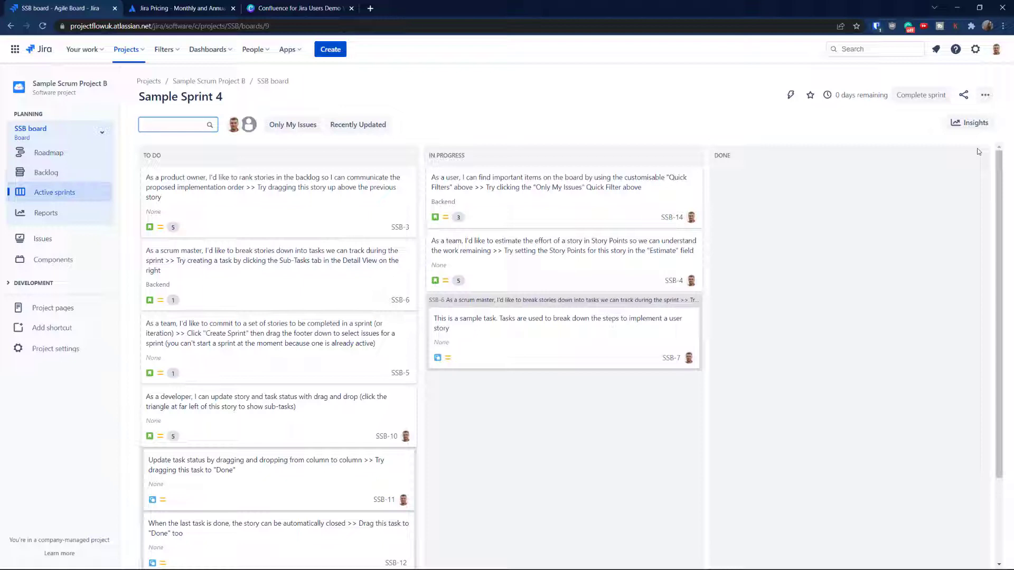
click(985, 96)
click(923, 116)
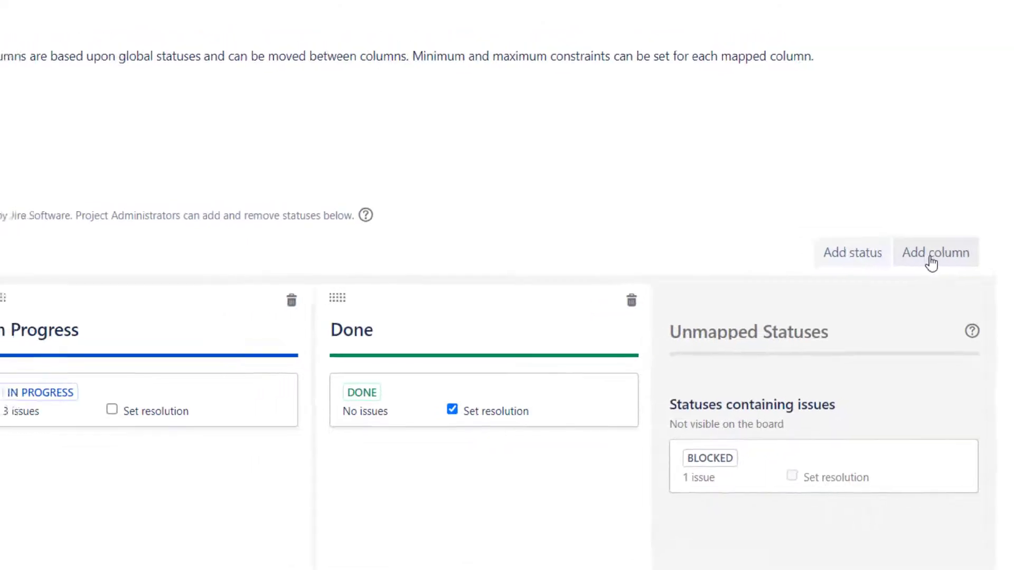
Add a column named Blocked to the SSB board and return to the sprint board
click(971, 266)
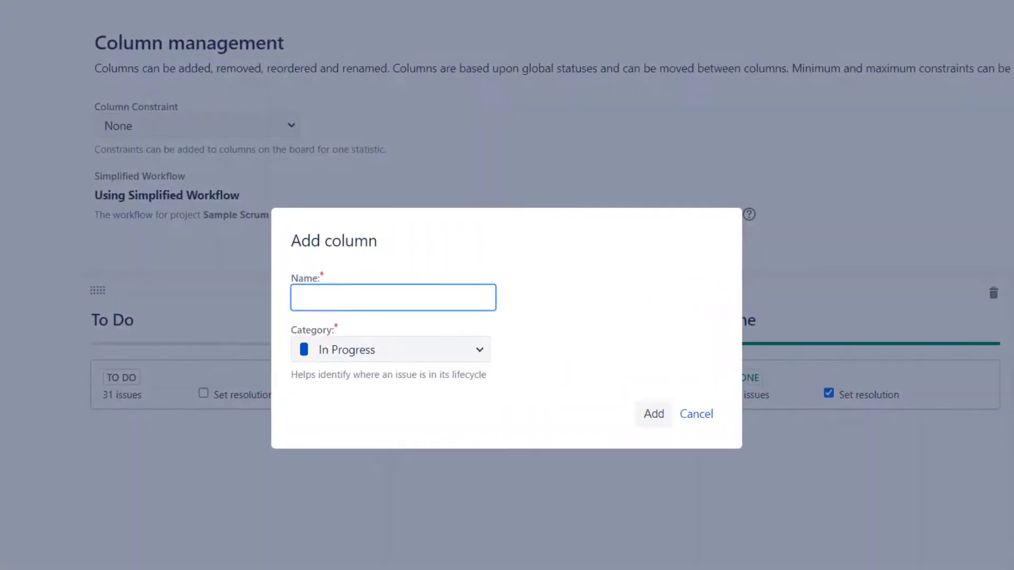
text(Bloc)
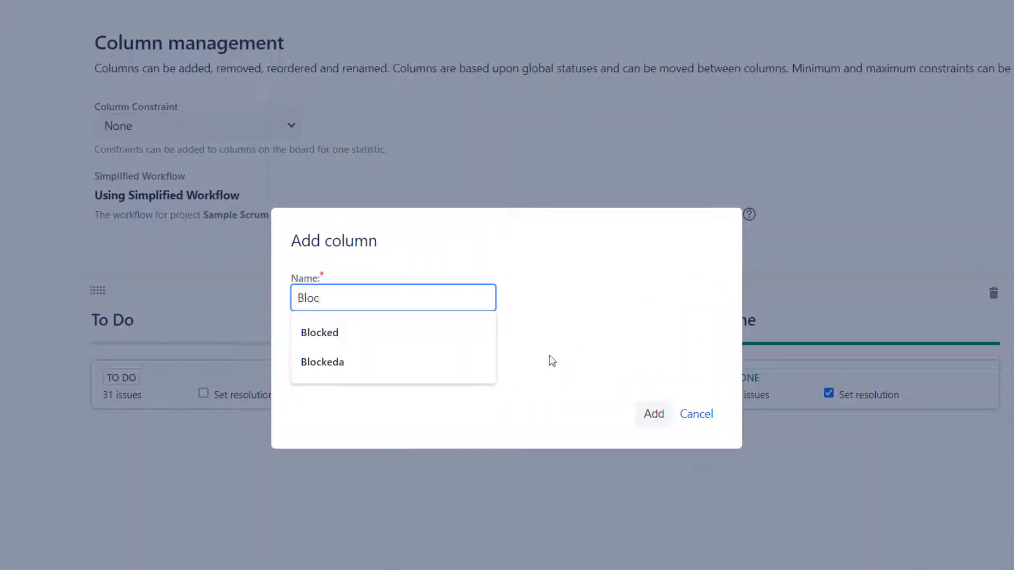
click(327, 334)
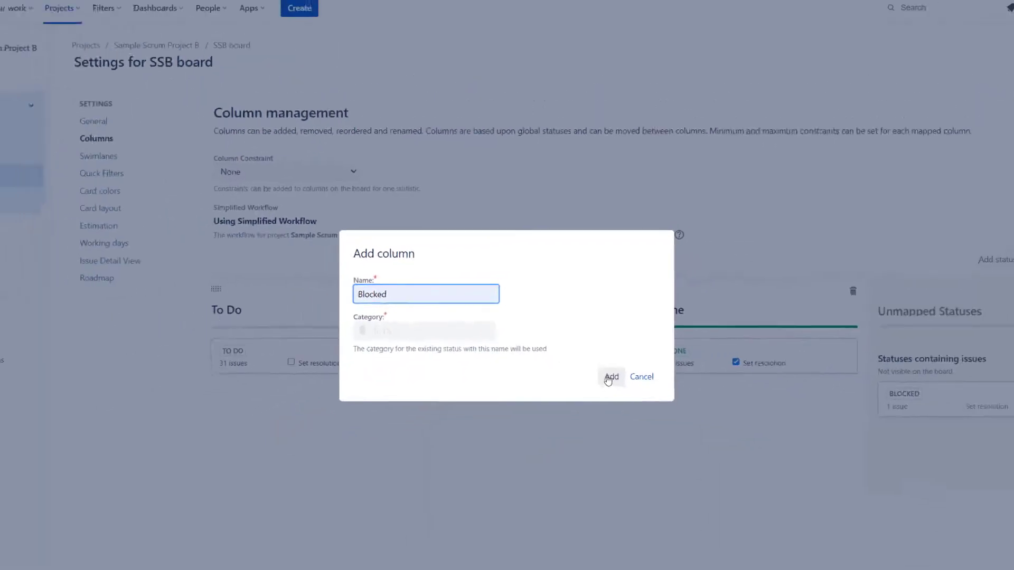
click(611, 376)
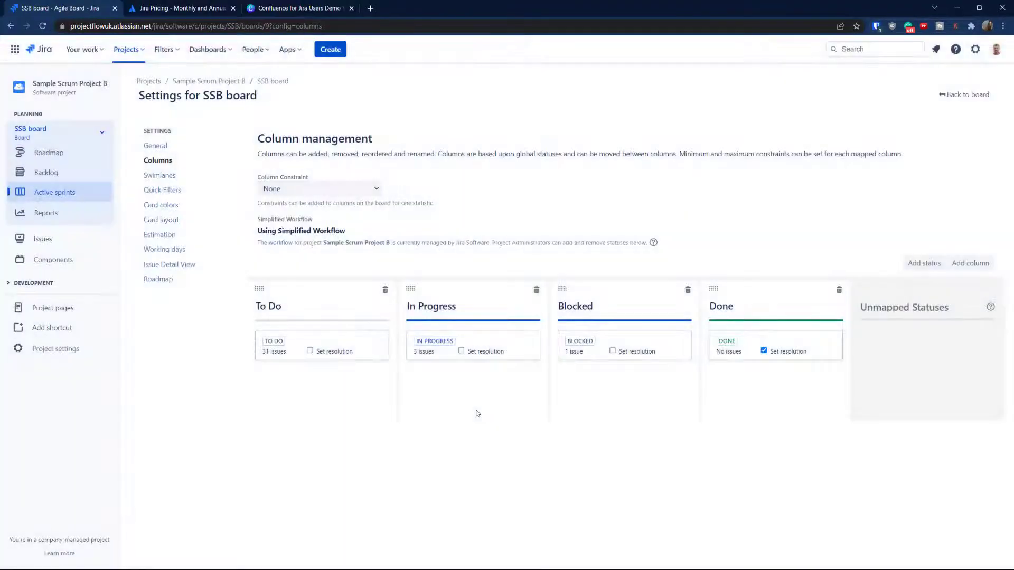
click(971, 98)
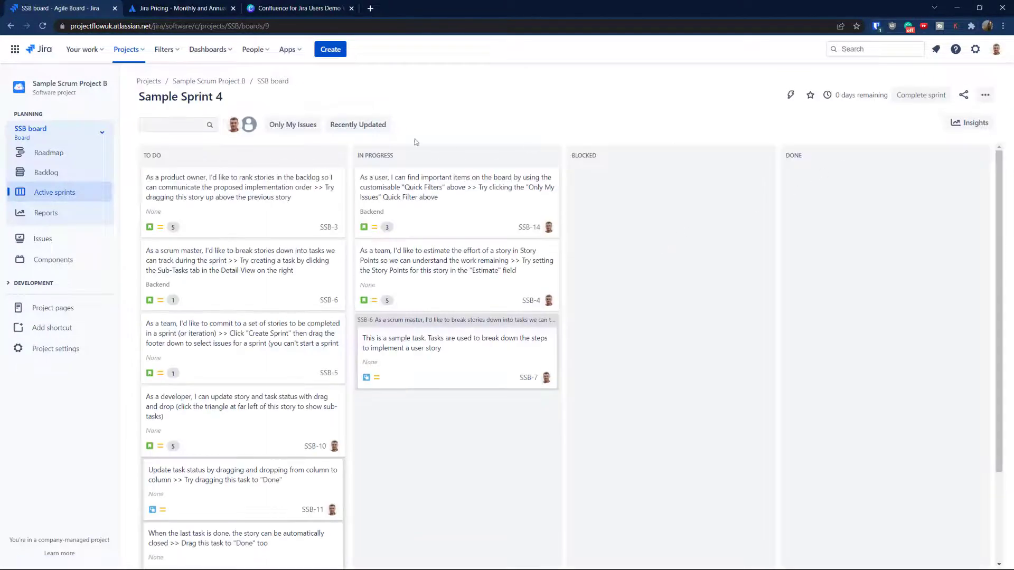
Try to move SSB-14 from In Progress to the Blocked column and reload the board
mouse_move(425, 195)
mouse_down()
mouse_move(459, 190)
mouse_move(422, 190)
mouse_up()
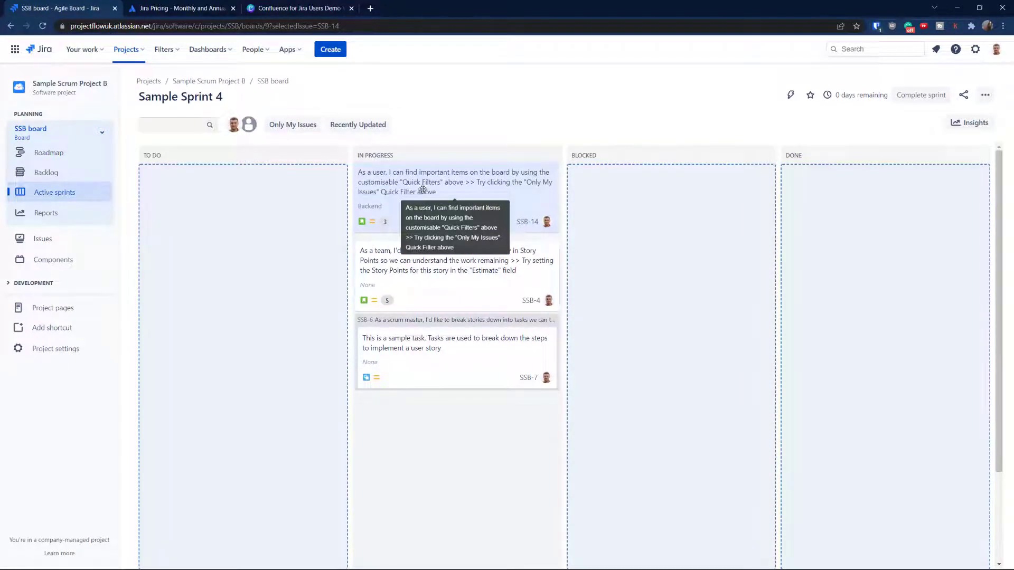
drag(422, 186, 625, 194)
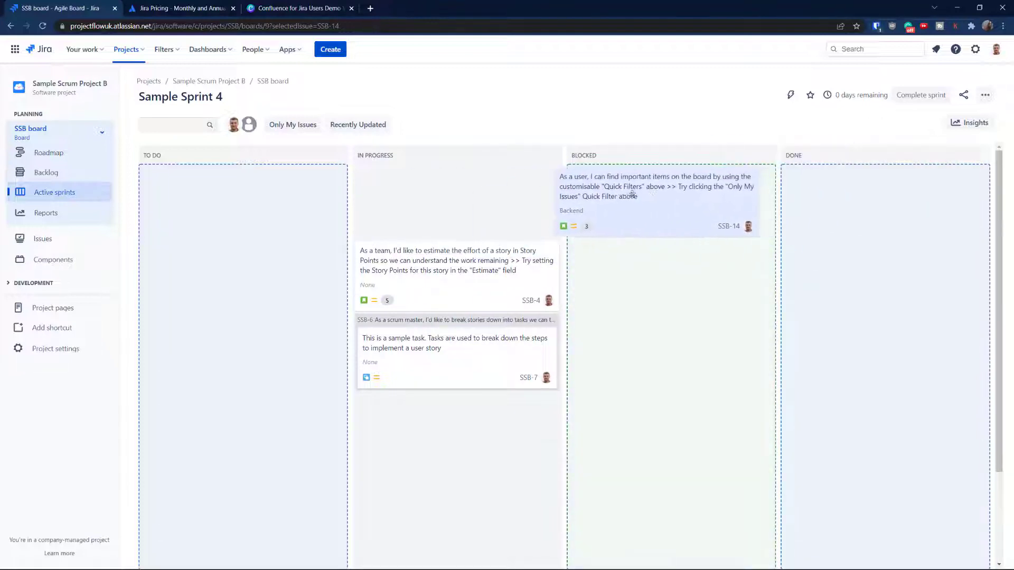
click(42, 26)
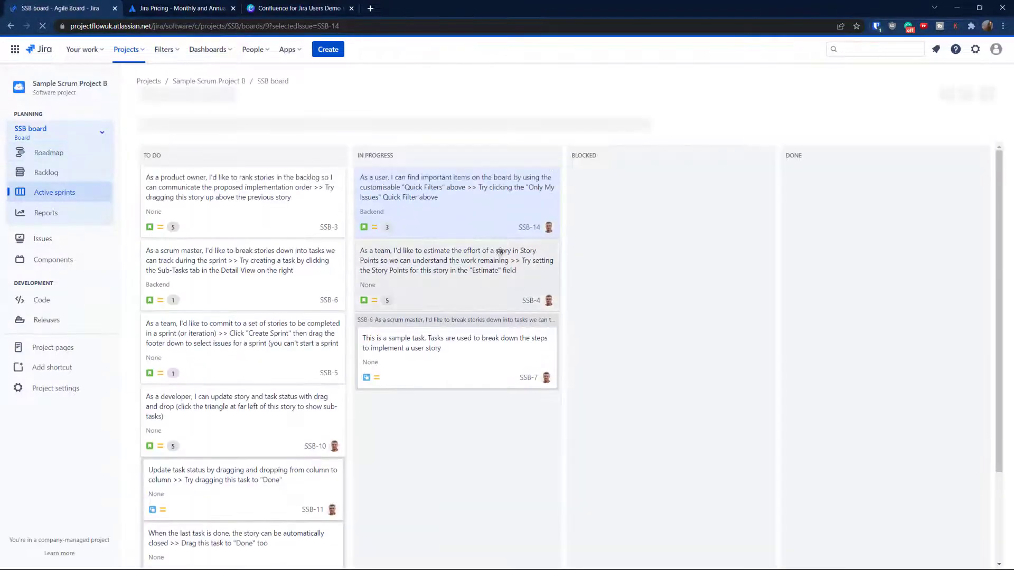
Add a column named In Review to the SSB board, place it before Blocked and return to the sprint board
mouse_move(465, 195)
mouse_down()
mouse_move(813, 197)
mouse_move(472, 198)
mouse_up()
click(985, 94)
click(951, 123)
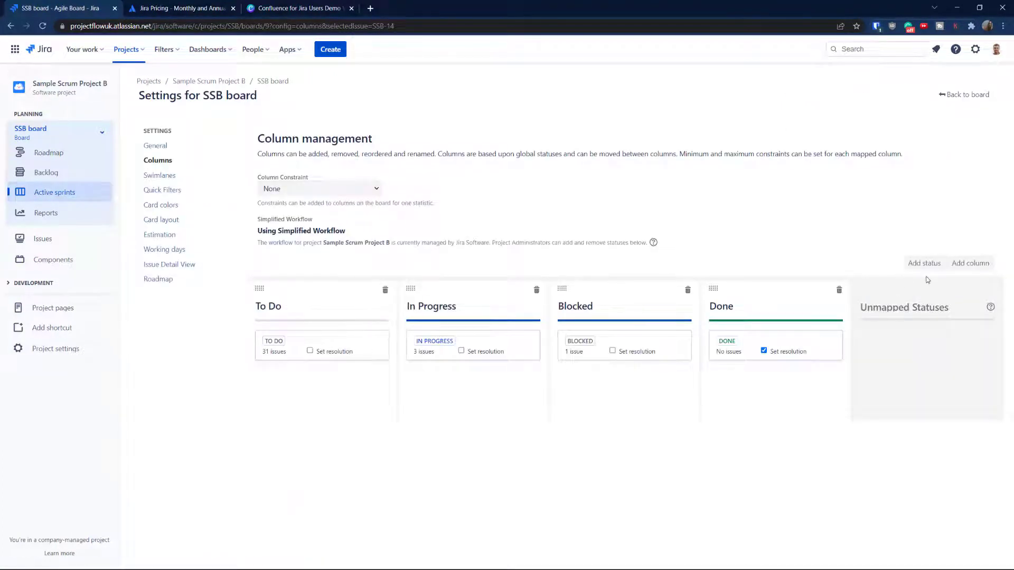
click(969, 266)
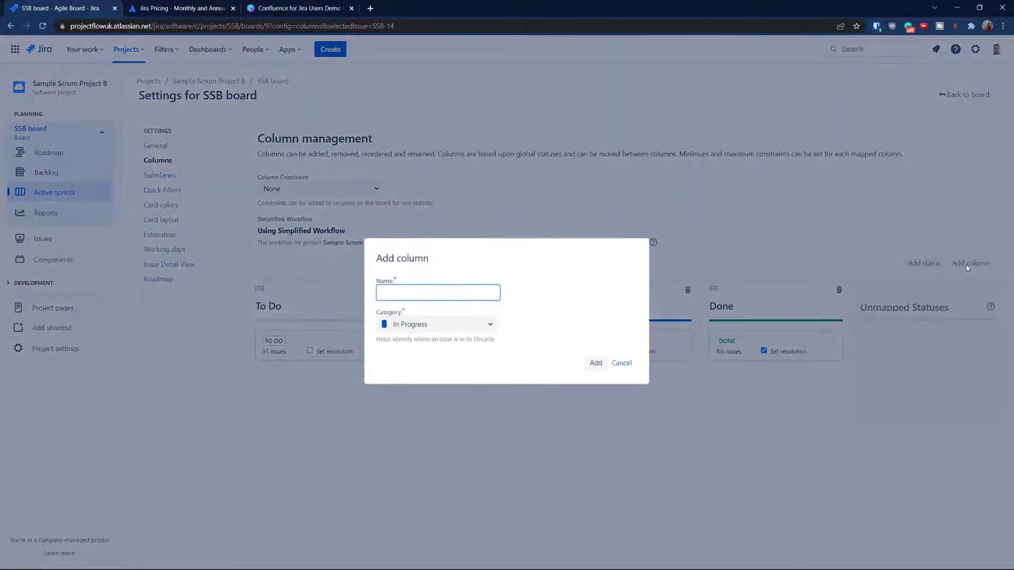
text(In Review)
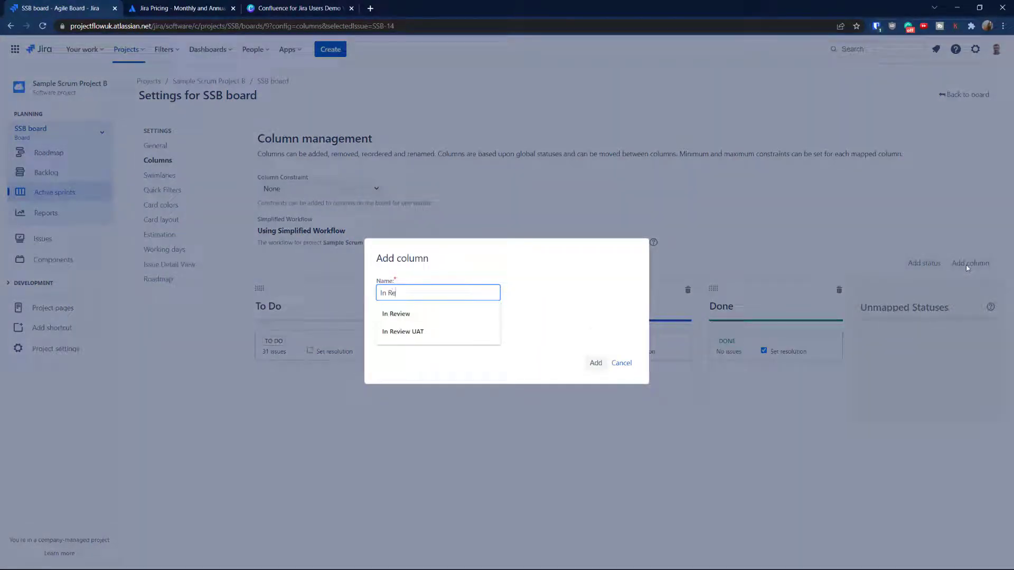
key(Return)
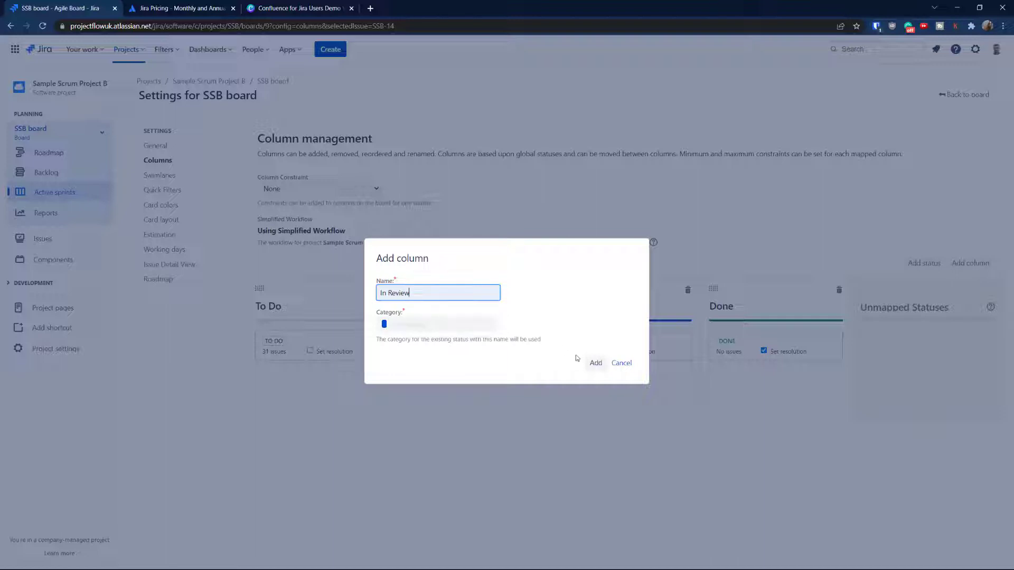
click(597, 363)
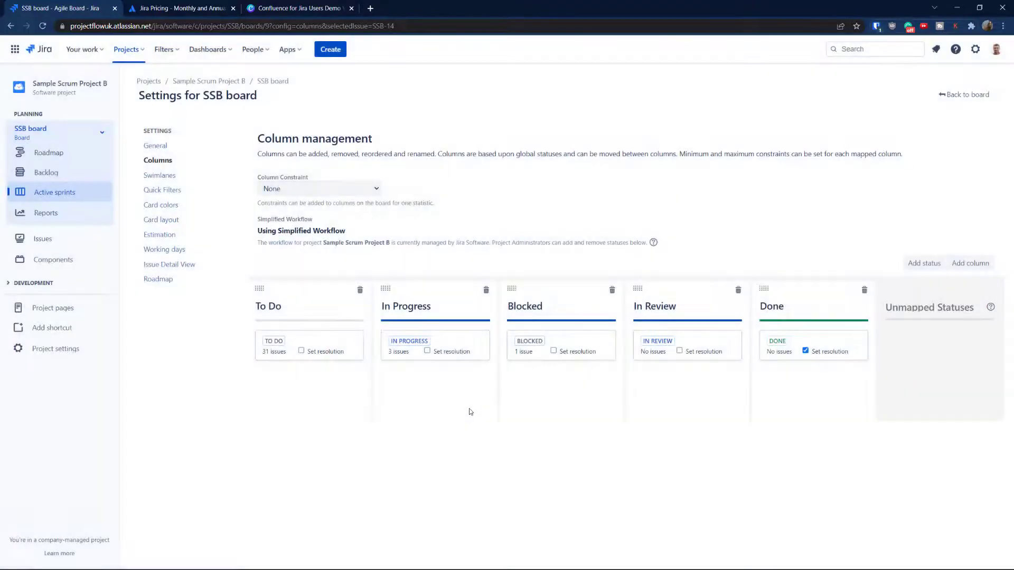
drag(536, 291, 664, 279)
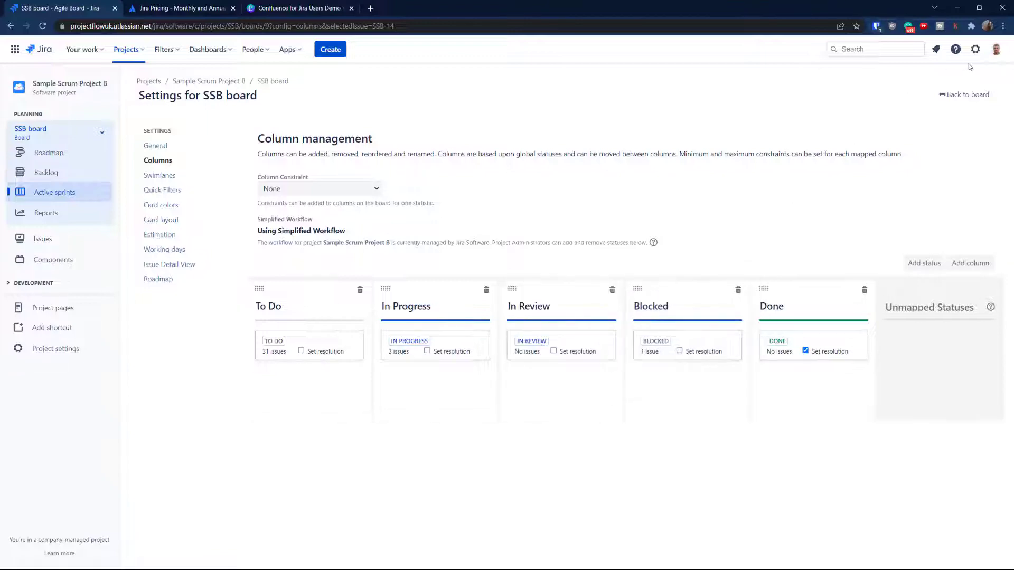
click(978, 95)
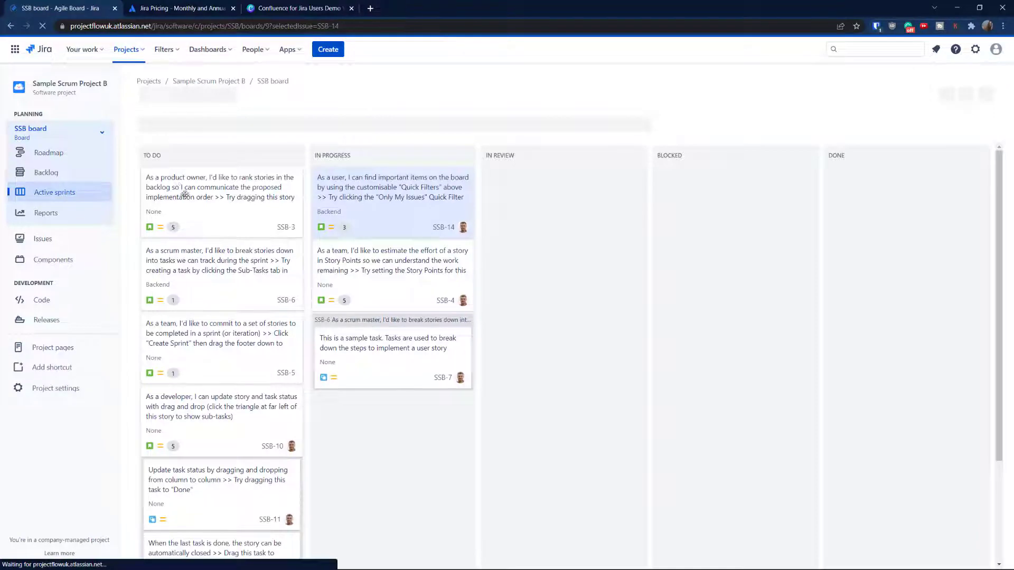
Move SSB-3 from To Do to the Blocked column
drag(185, 197, 516, 208)
click(516, 208)
drag(227, 197, 738, 212)
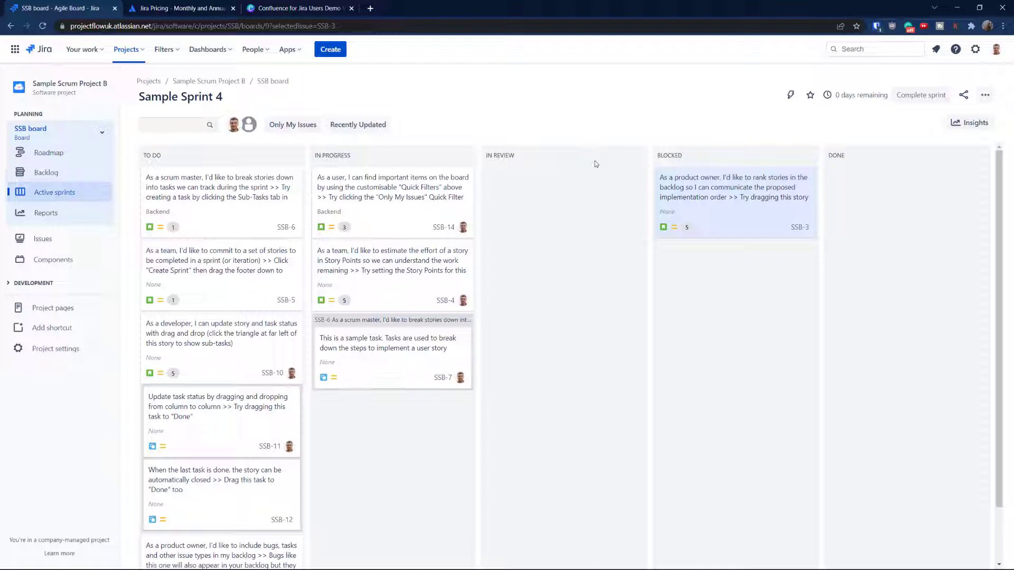
View the board's column settings, return to the sprint board and move SSB-3 from Blocked to In Progress
click(986, 95)
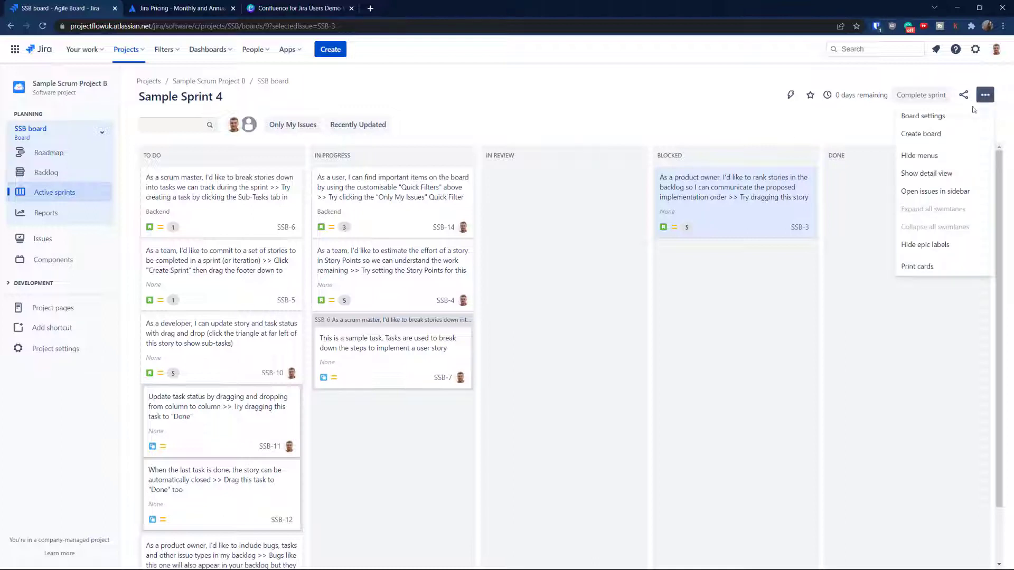
click(919, 124)
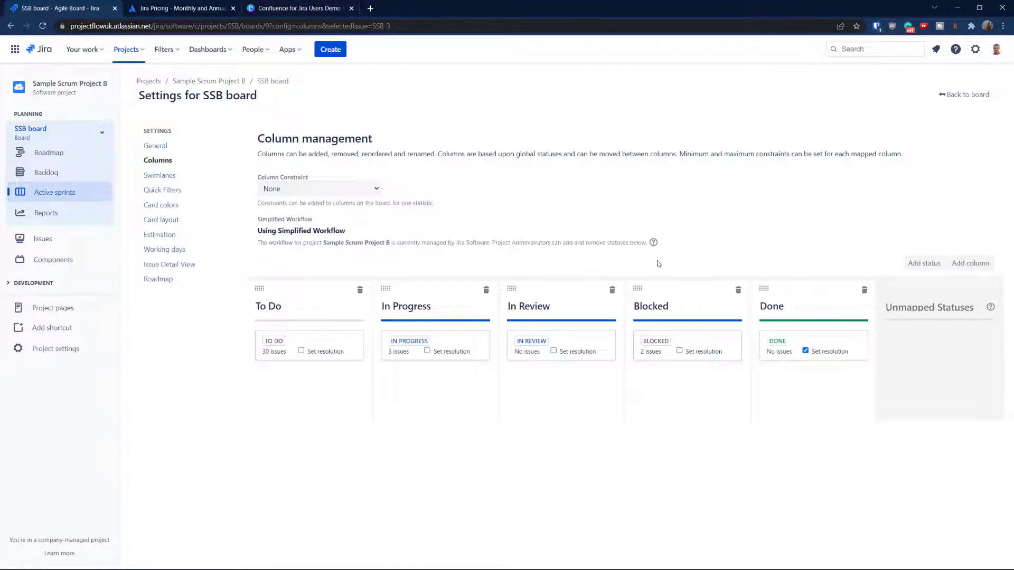
click(955, 98)
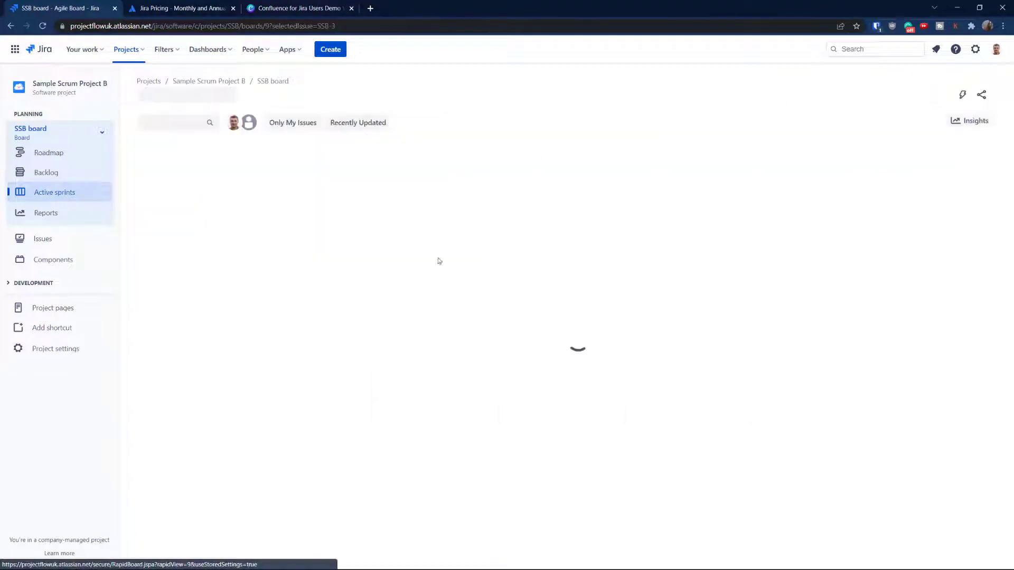
drag(692, 208, 342, 233)
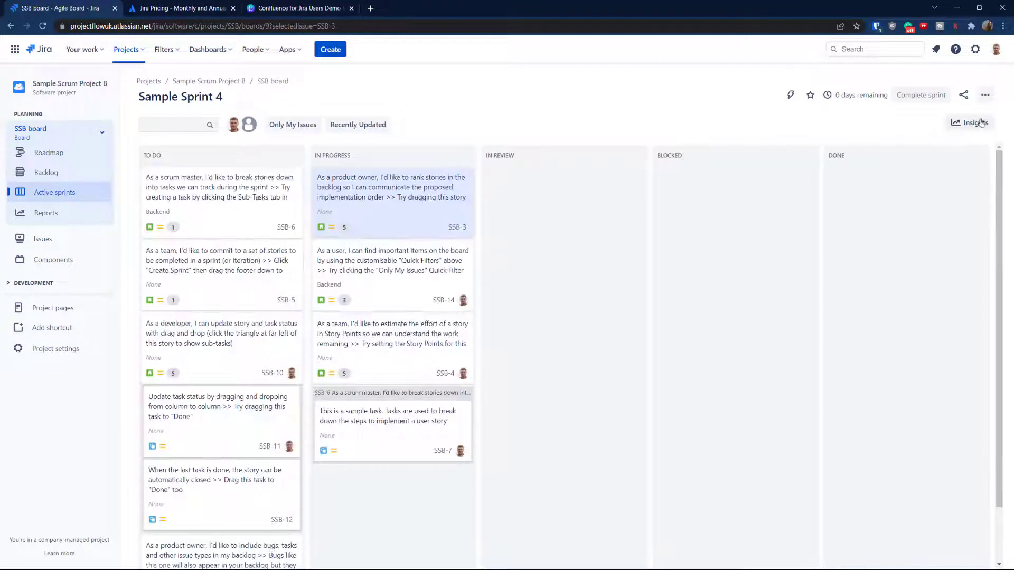
Open the board's column settings and move the Blocked status from the Blocked column to Unmapped Statuses
click(985, 94)
click(924, 113)
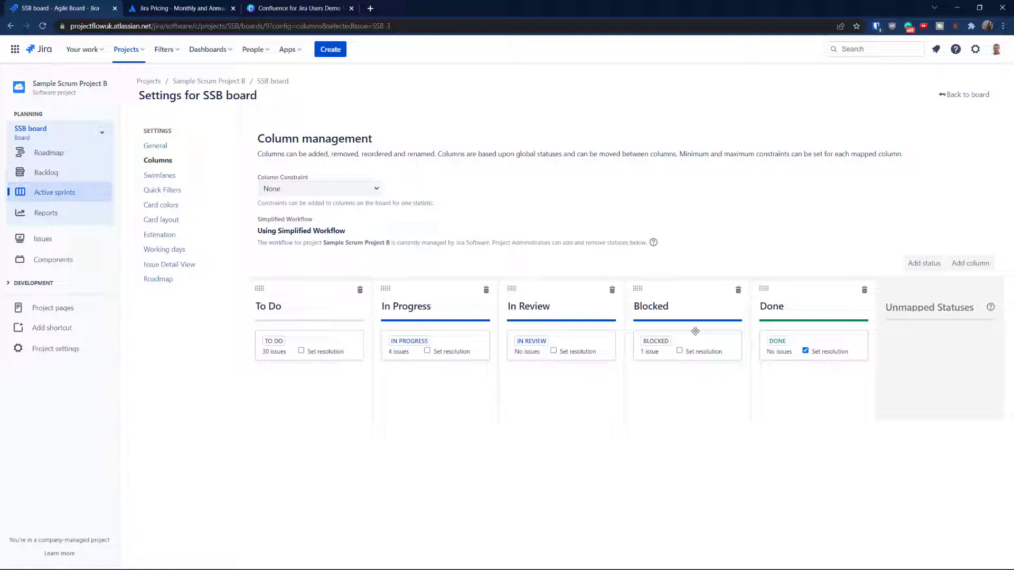
drag(692, 337, 950, 344)
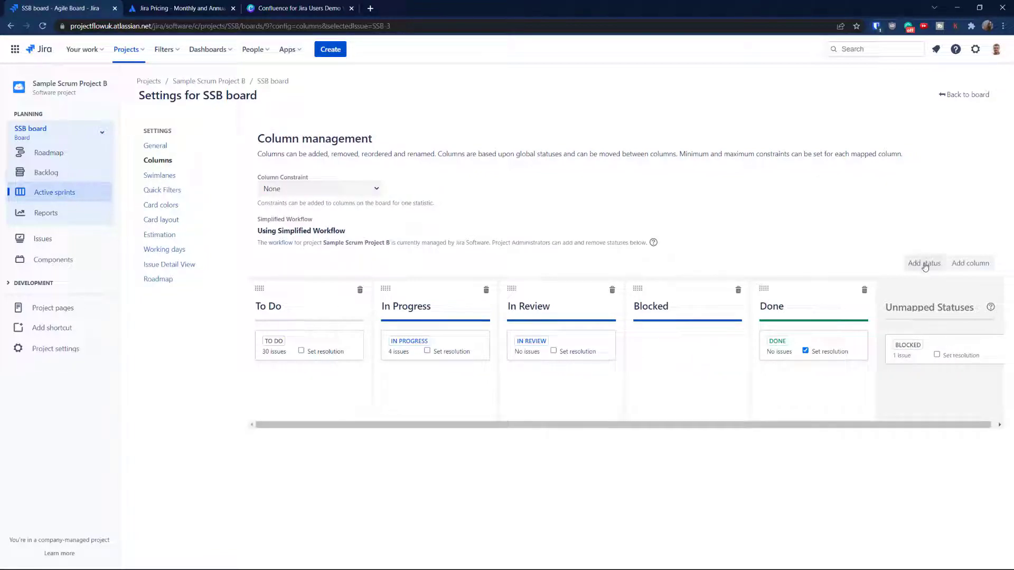
Add the existing statuses Waiting for Support and Waiting for a Client to the SSB board
click(958, 262)
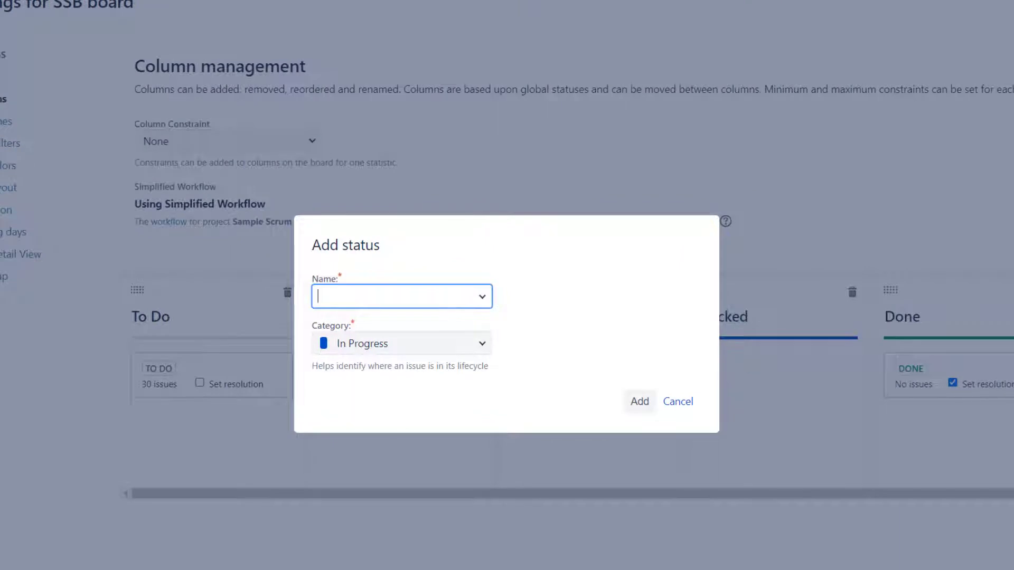
text(Wa)
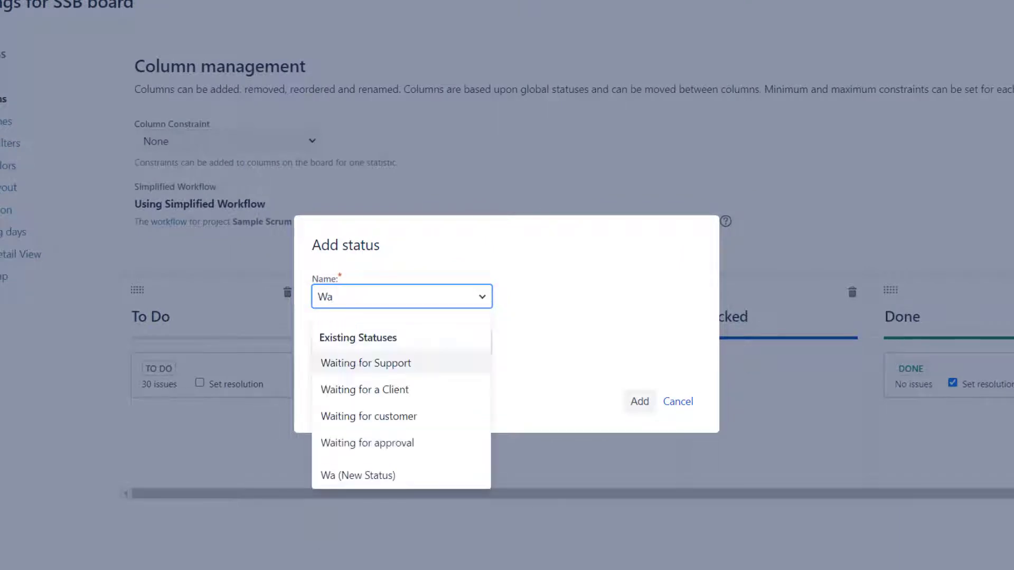
click(375, 369)
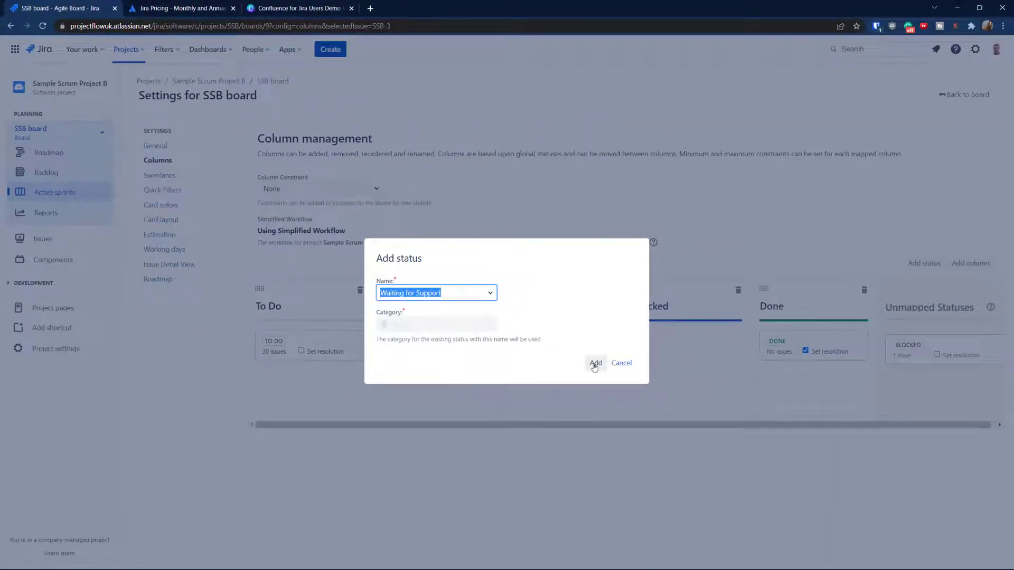
click(595, 364)
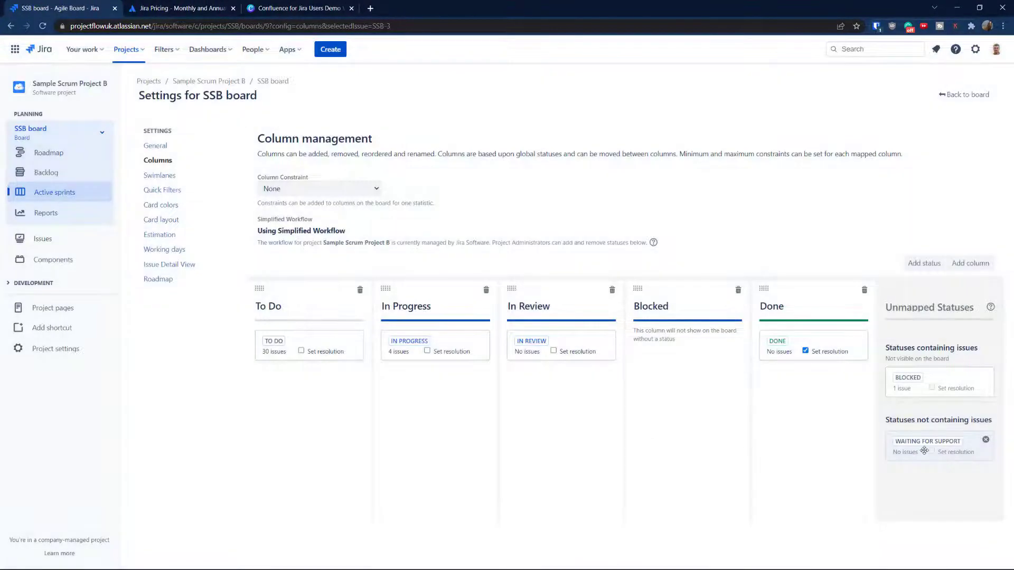
click(925, 263)
text(wait)
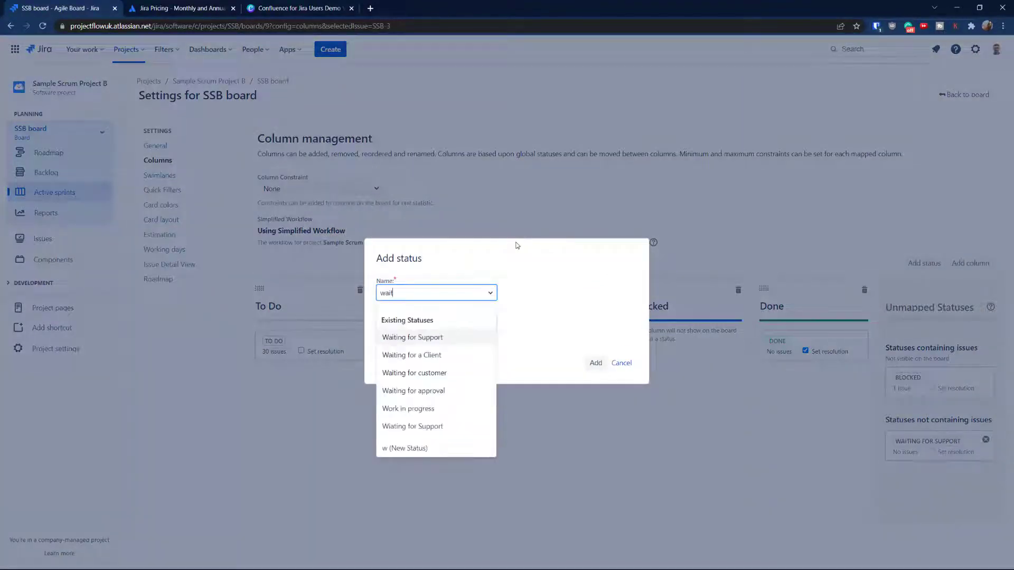
click(431, 356)
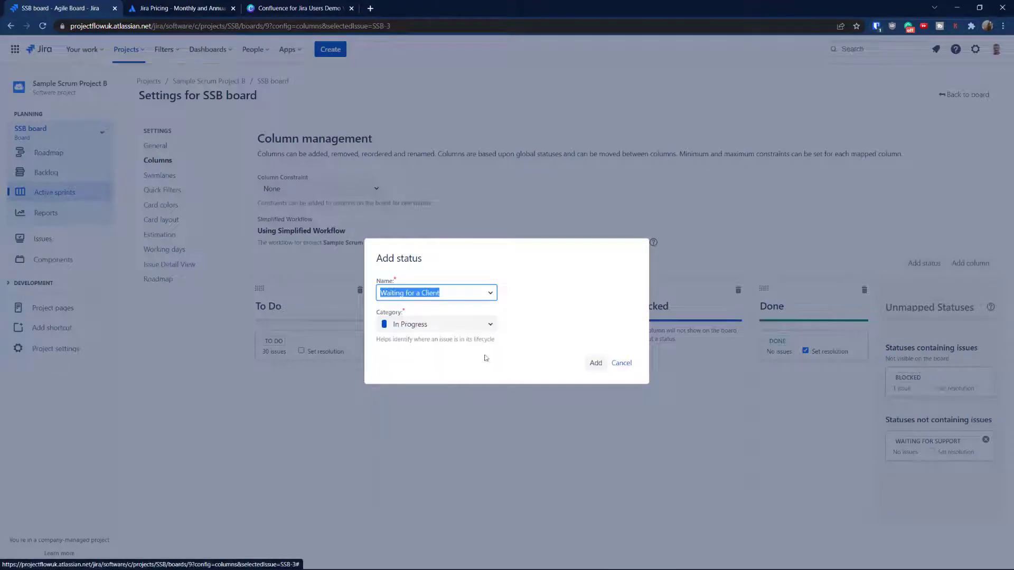
click(597, 364)
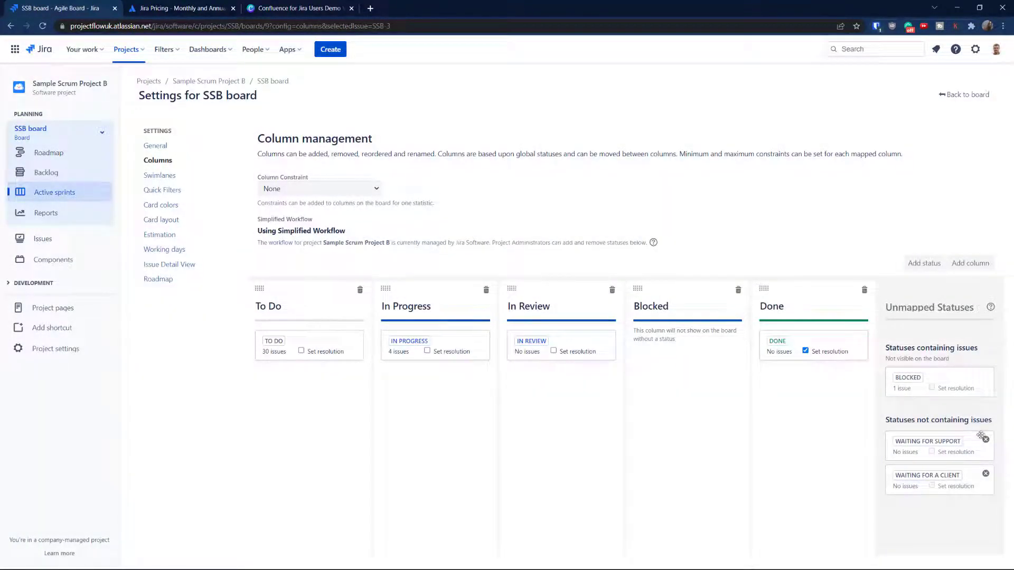
Map the Waiting for Support and Waiting for a Client statuses to the Blocked column and return to the sprint board
drag(967, 445, 704, 480)
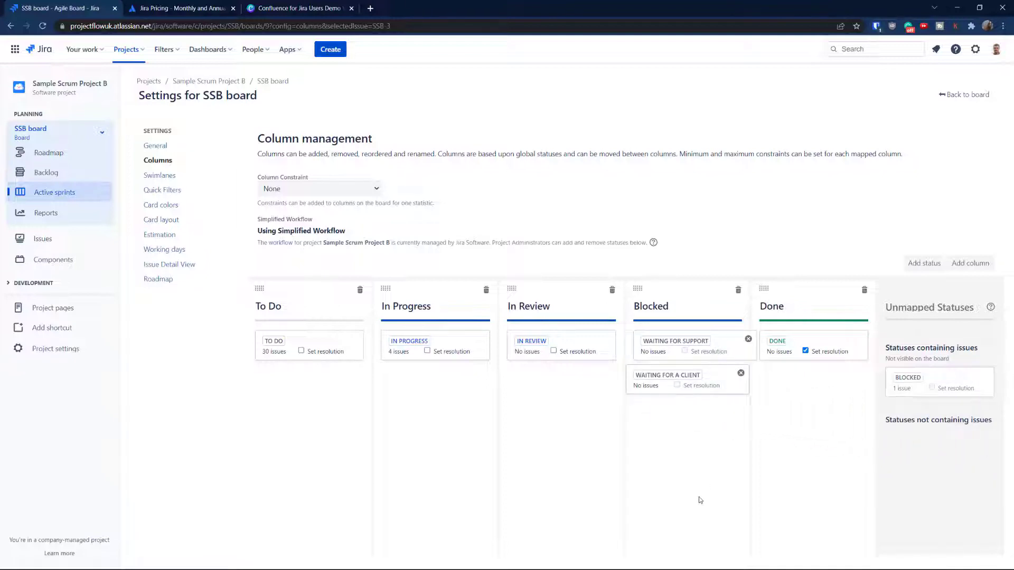
click(954, 93)
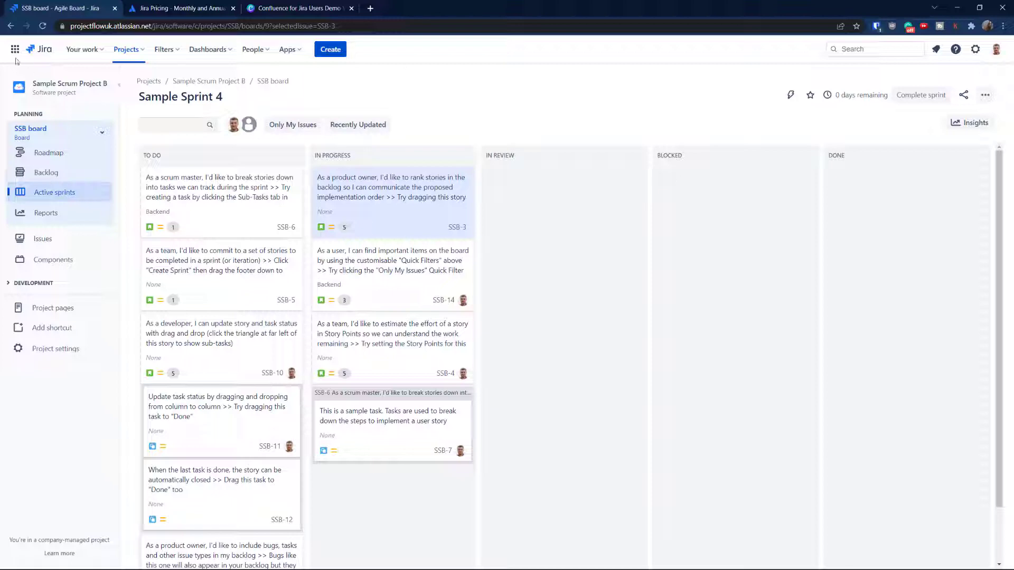
Reload the sprint board and move SSB-3 from In Progress to the Blocked column
click(42, 26)
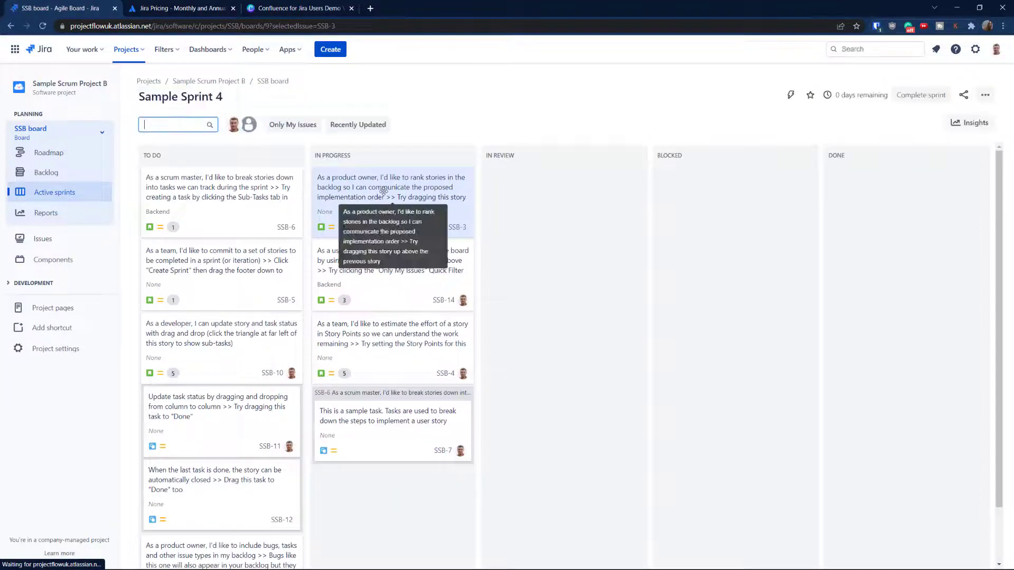
drag(383, 191, 728, 201)
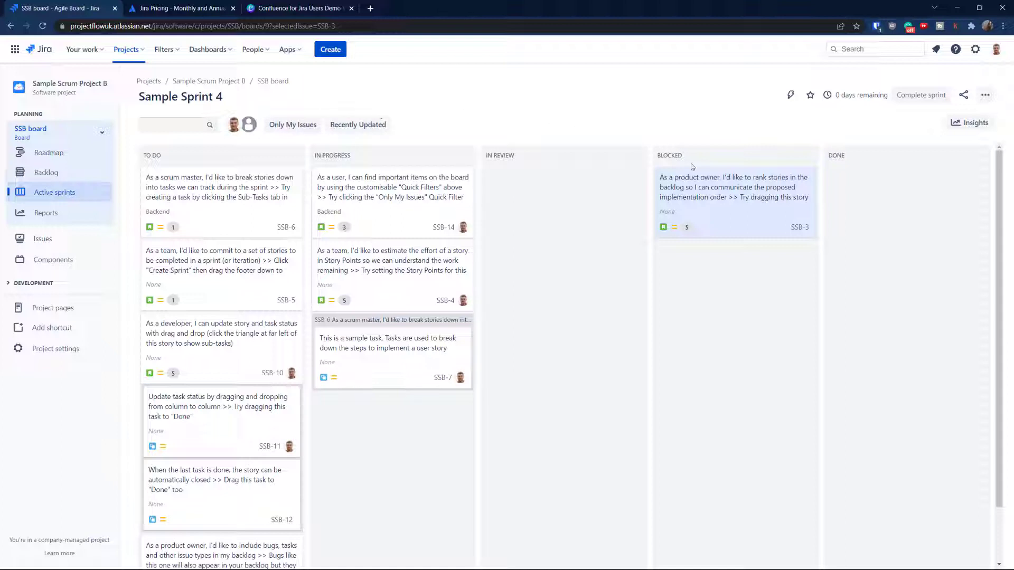
click(985, 95)
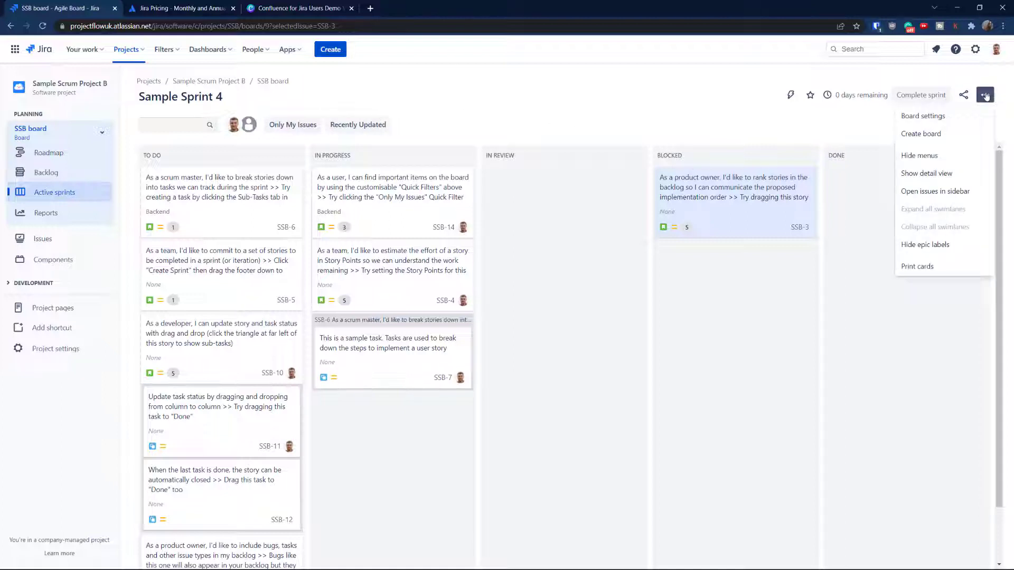
click(427, 96)
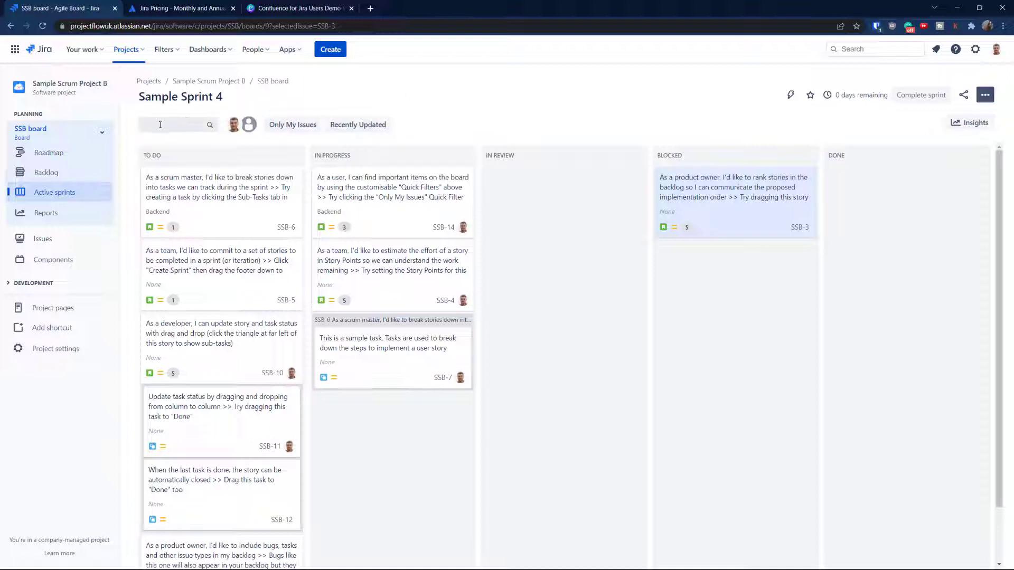
Search the sprint board for "demo" and "issue", clear the search and filter the board to Only My Issues
click(186, 124)
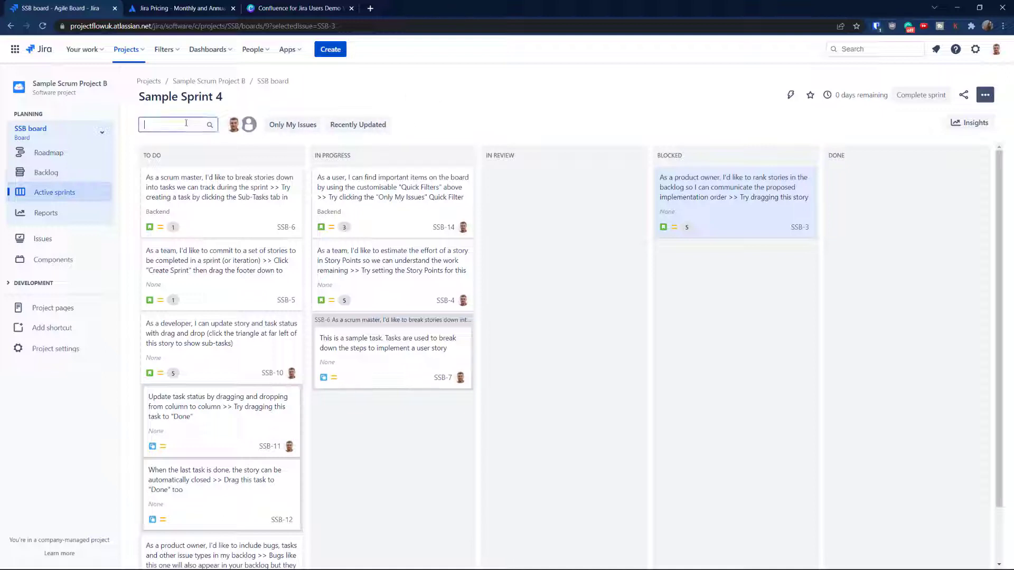
text(demo)
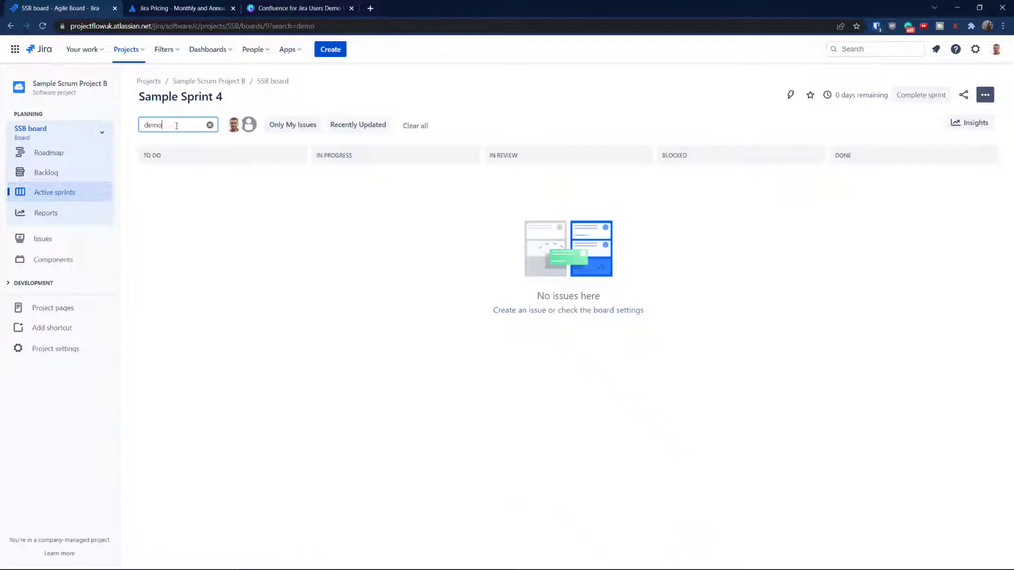
key(BackSpace)
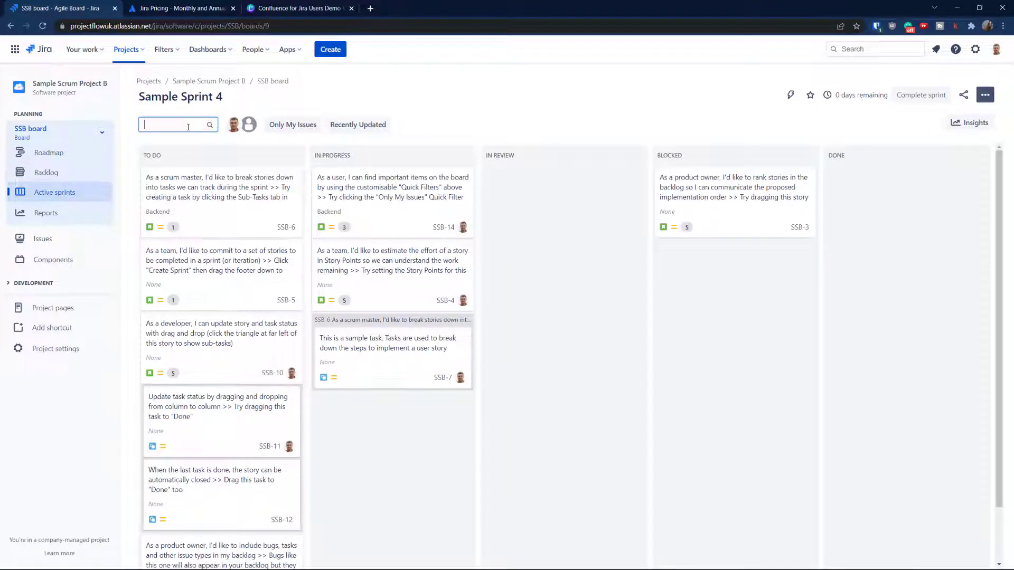
text(l)
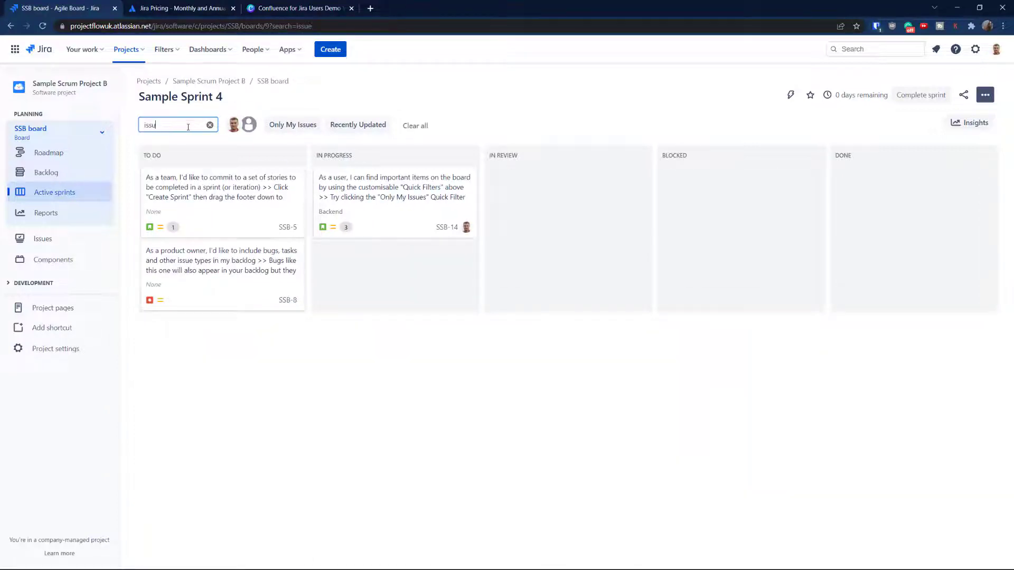
key(BackSpace)
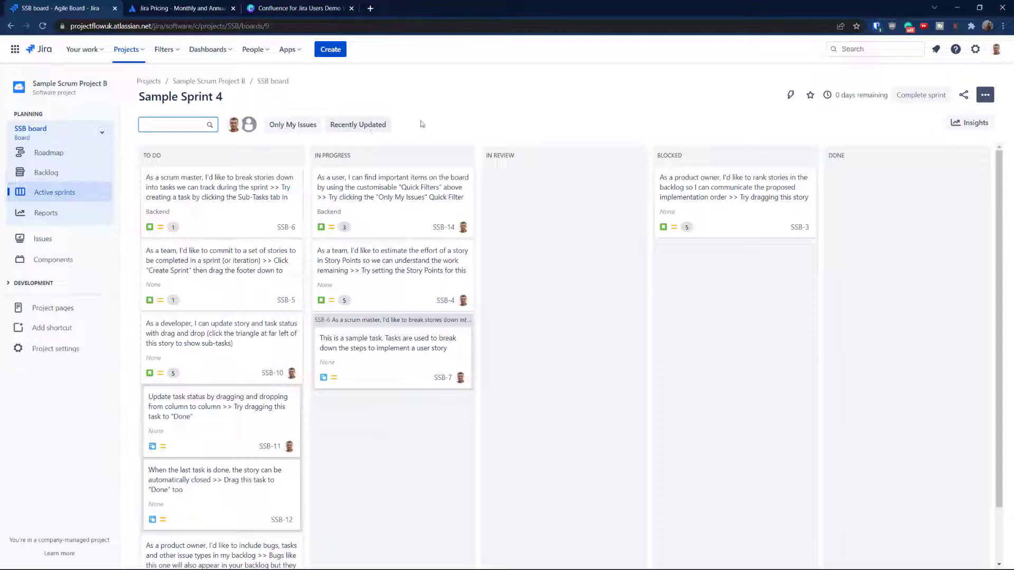
click(294, 127)
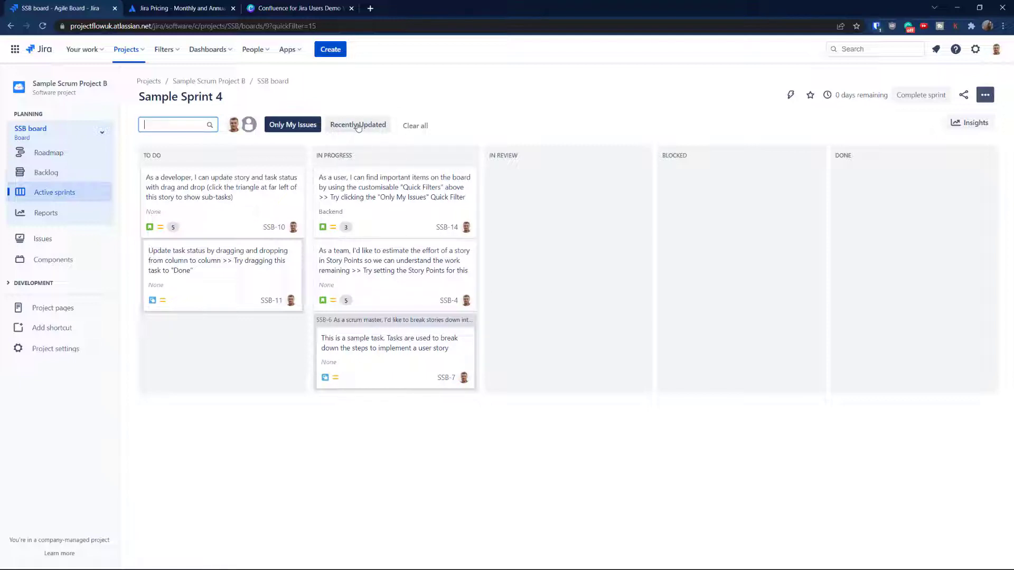
Set the component of SSB-10 to Backend and return to the sprint board
click(229, 197)
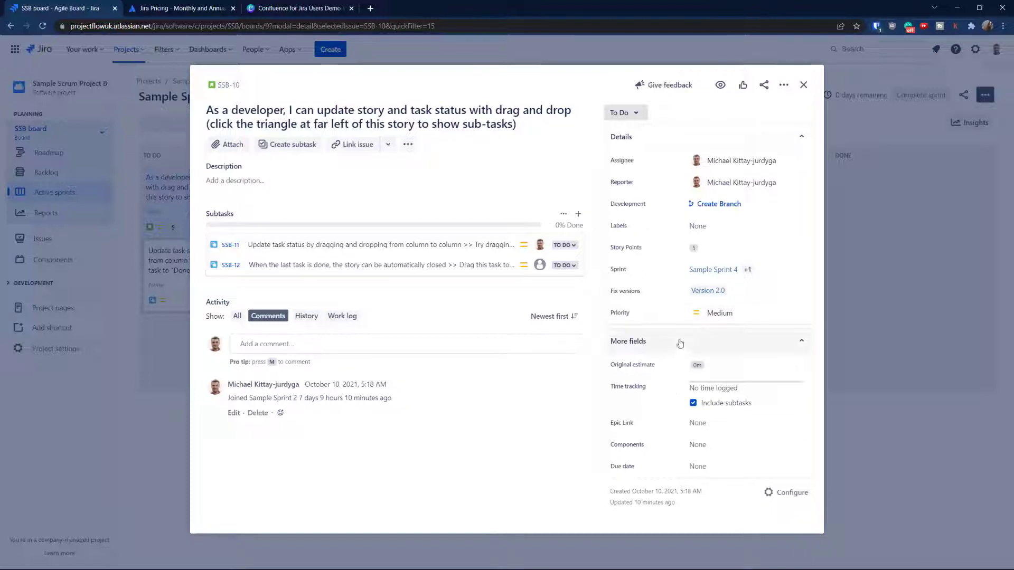
click(700, 446)
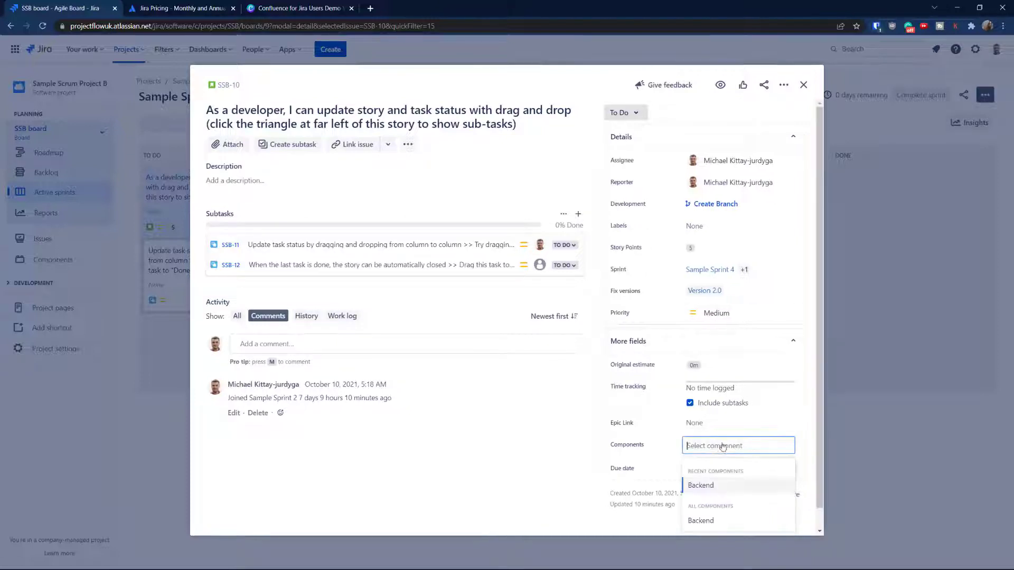
click(708, 487)
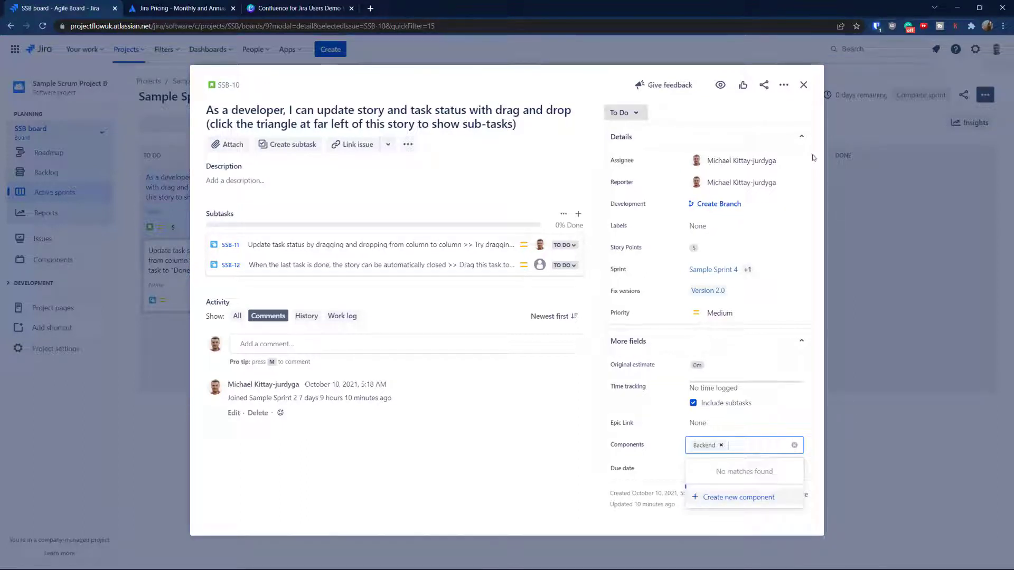
click(804, 85)
Look through SSB-11 and SSB-14 for their component, searching the page for "compi", and return to the board
click(196, 269)
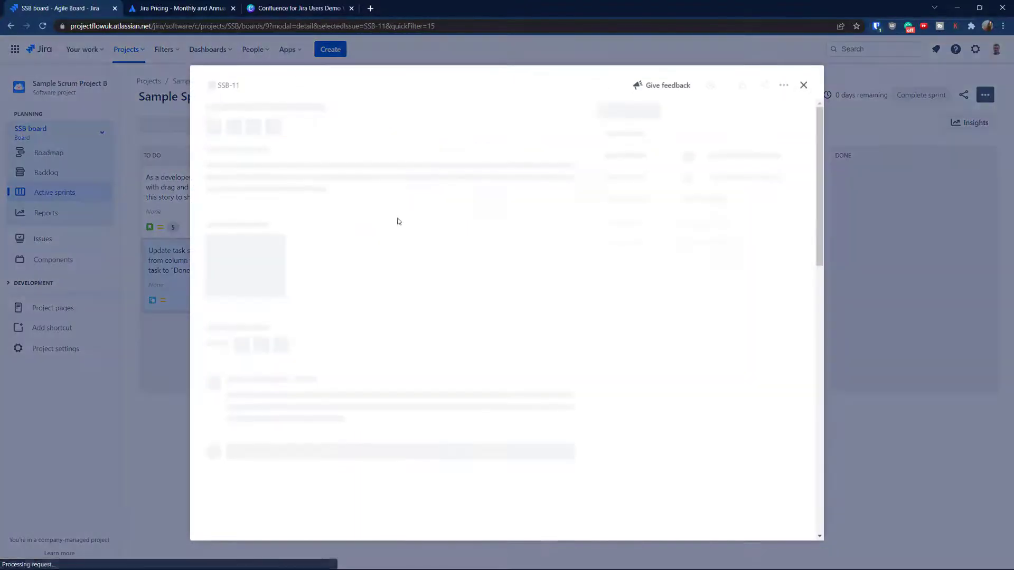
key(Escape)
click(367, 184)
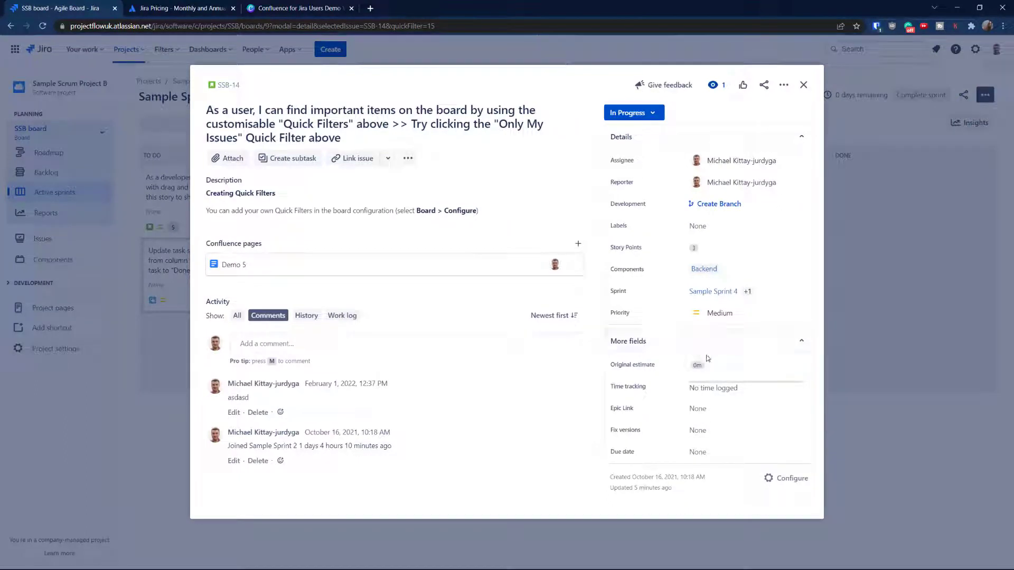
key(ctrl+f)
text(compi)
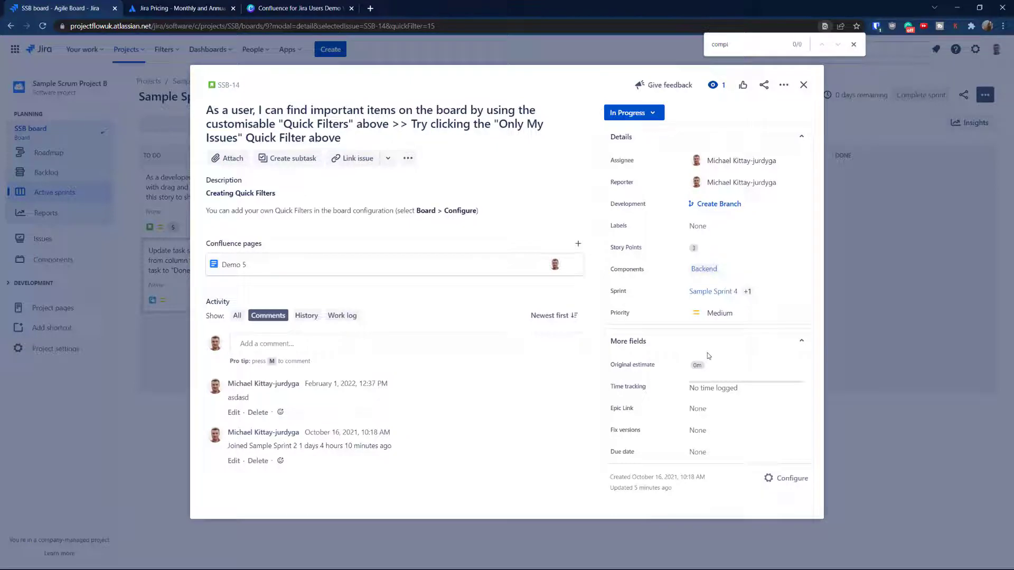
click(803, 84)
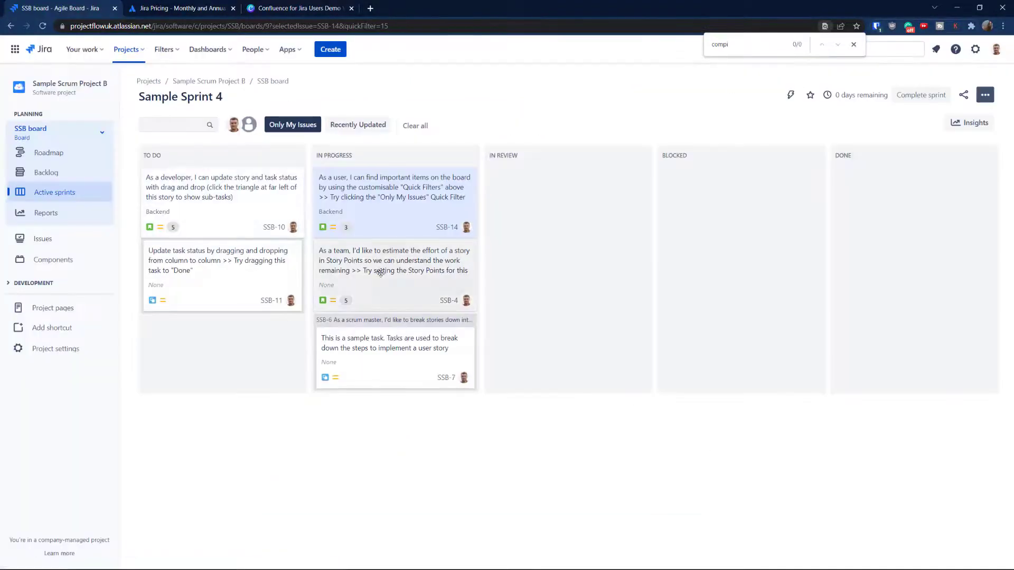
Try to set the component of SSB-4 to Backend, locating the field by searching the page for "comp"
click(380, 277)
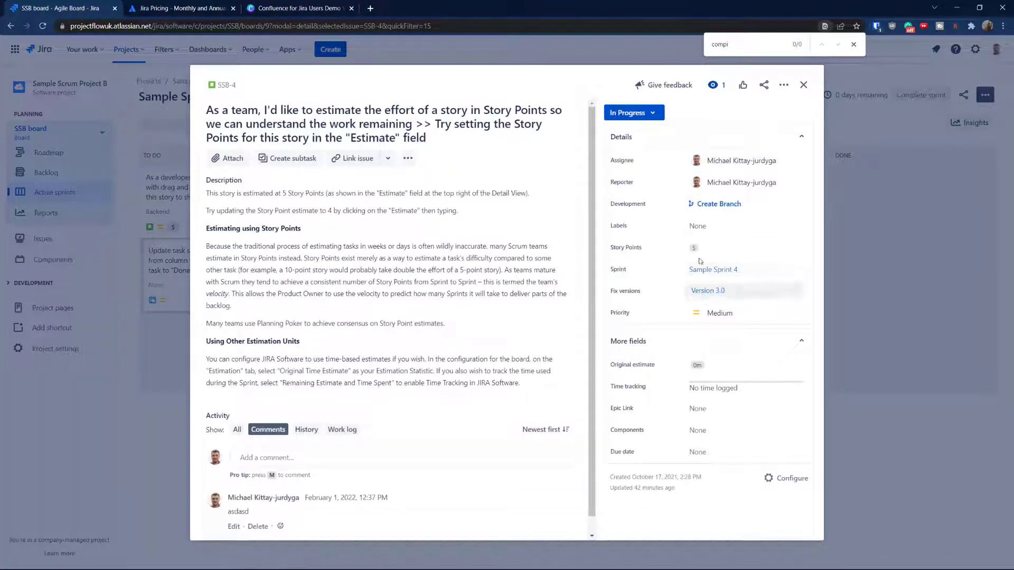
key(ctrl+f)
text(comp)
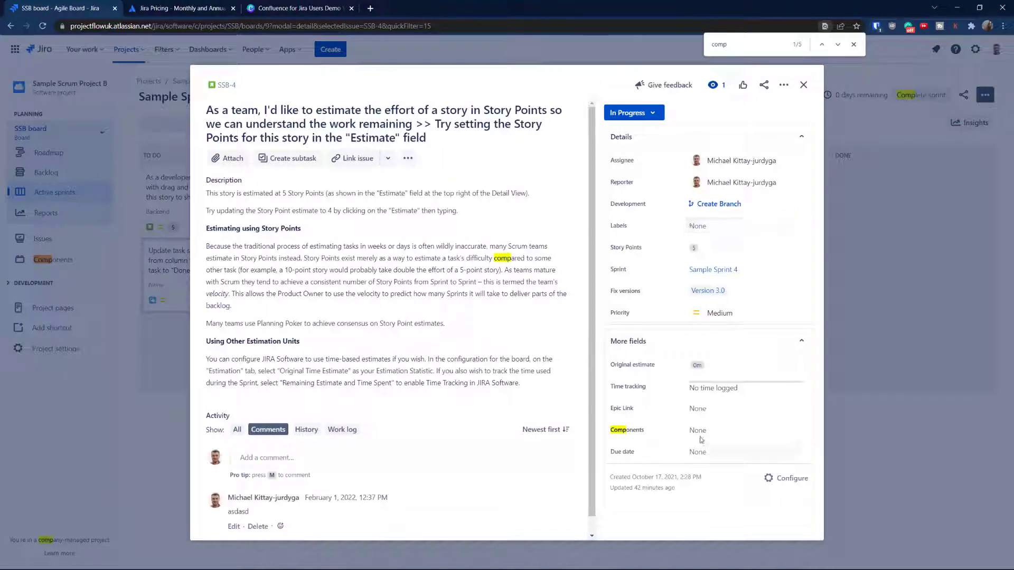
click(700, 437)
click(713, 507)
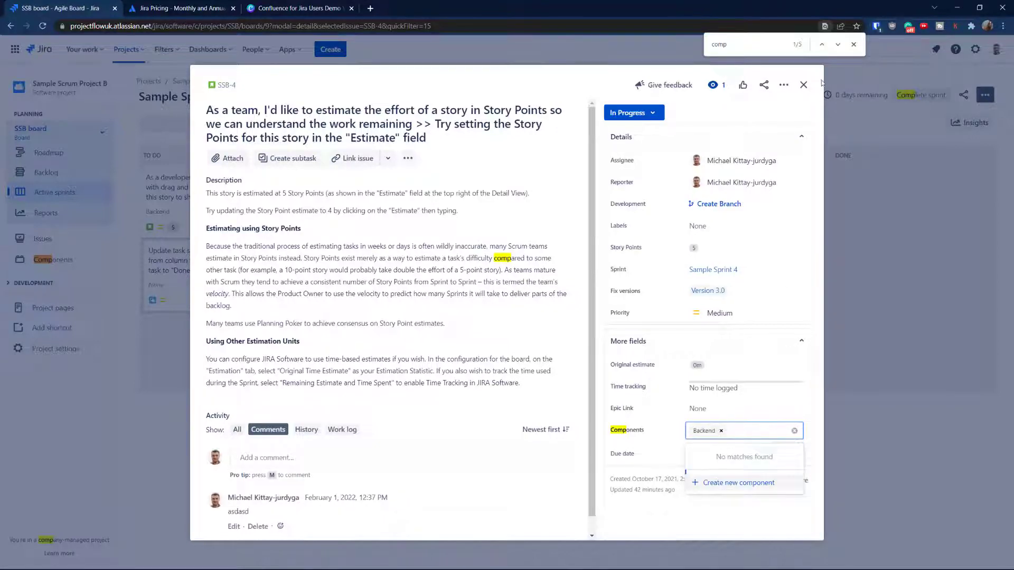
click(803, 85)
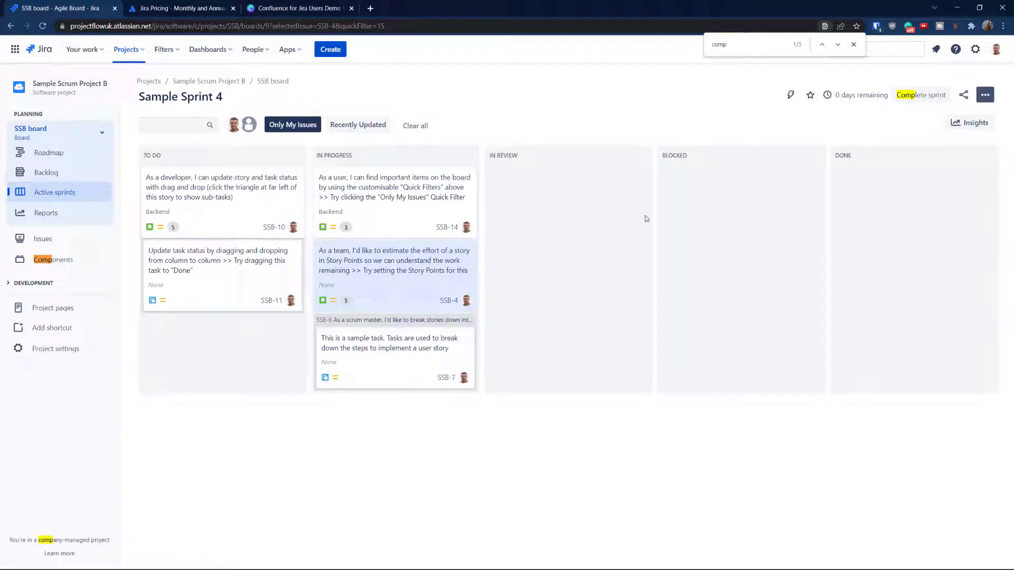
click(853, 45)
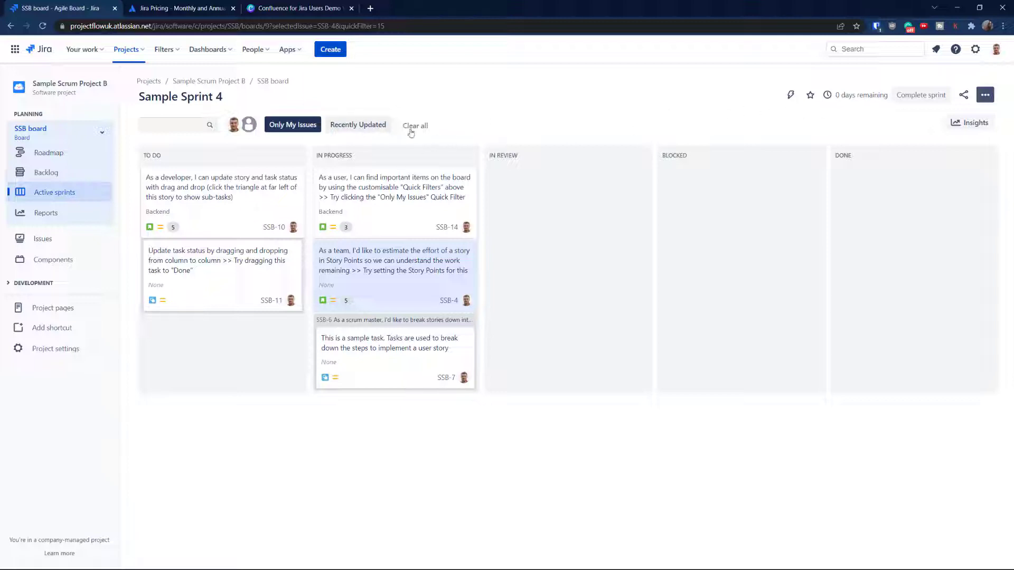
Open the quick filter settings of the SSB board and name a new quick filter "Backend only"
click(992, 99)
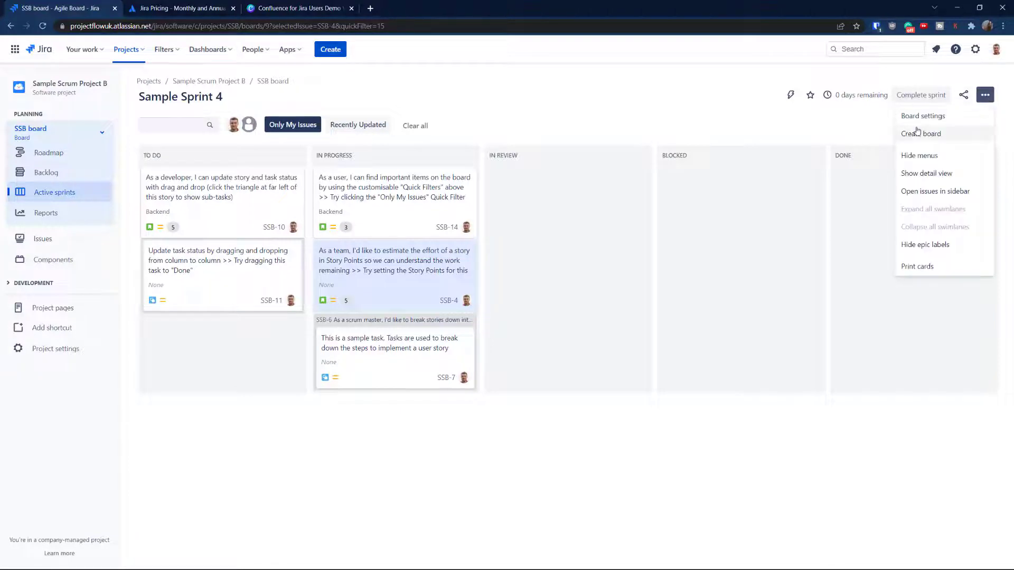
click(923, 117)
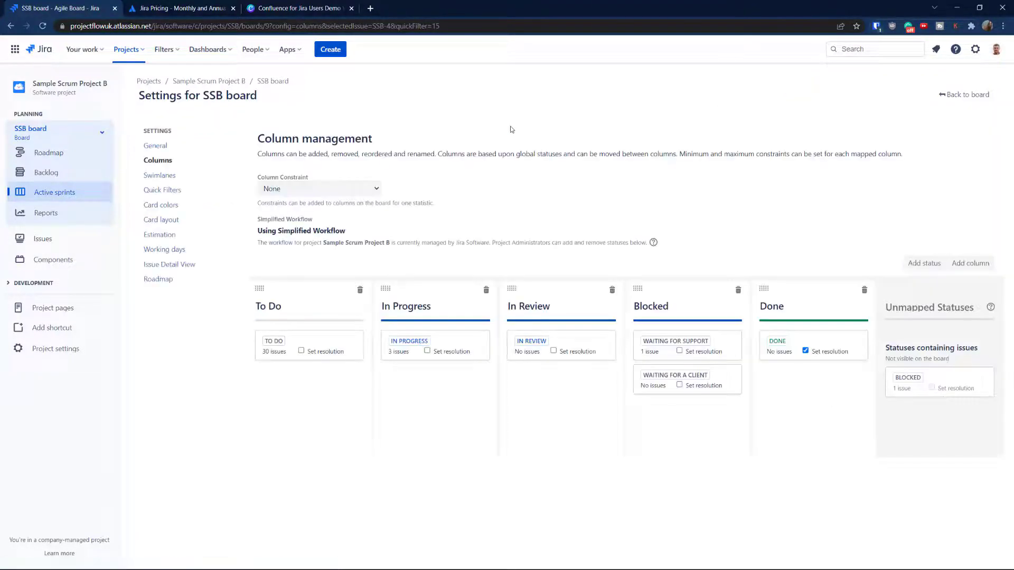
click(172, 195)
click(281, 197)
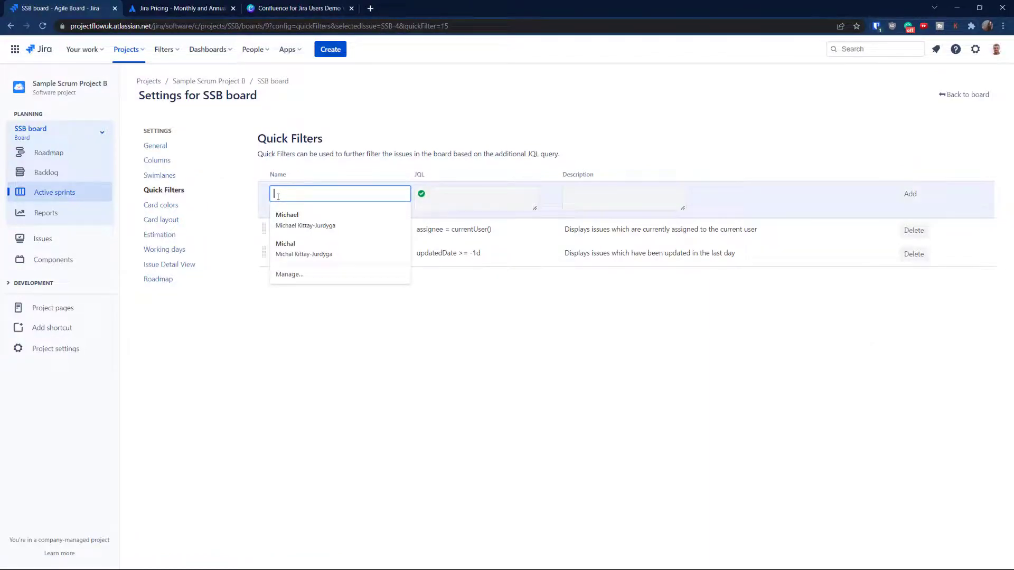
text(Backend)
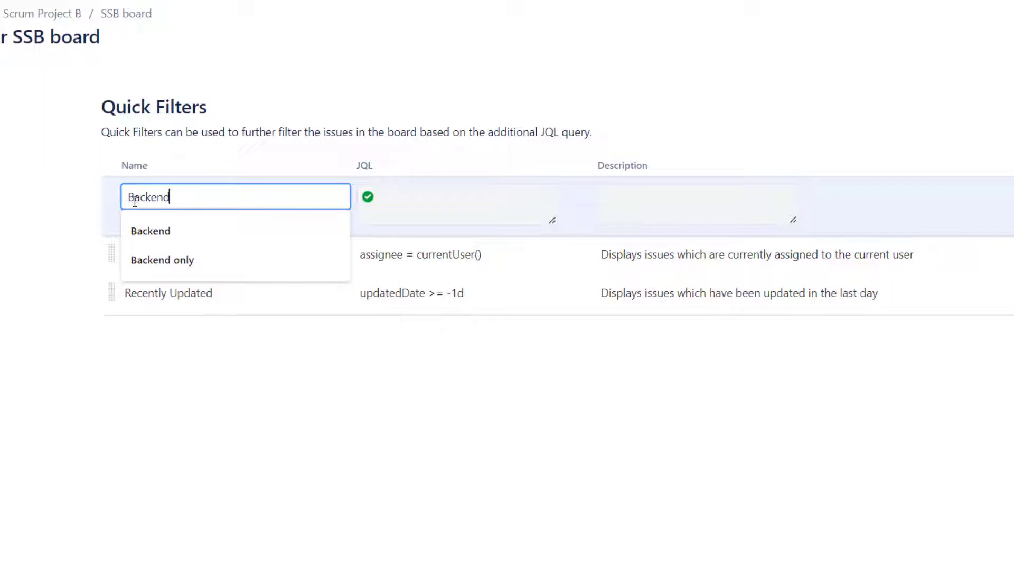
click(182, 258)
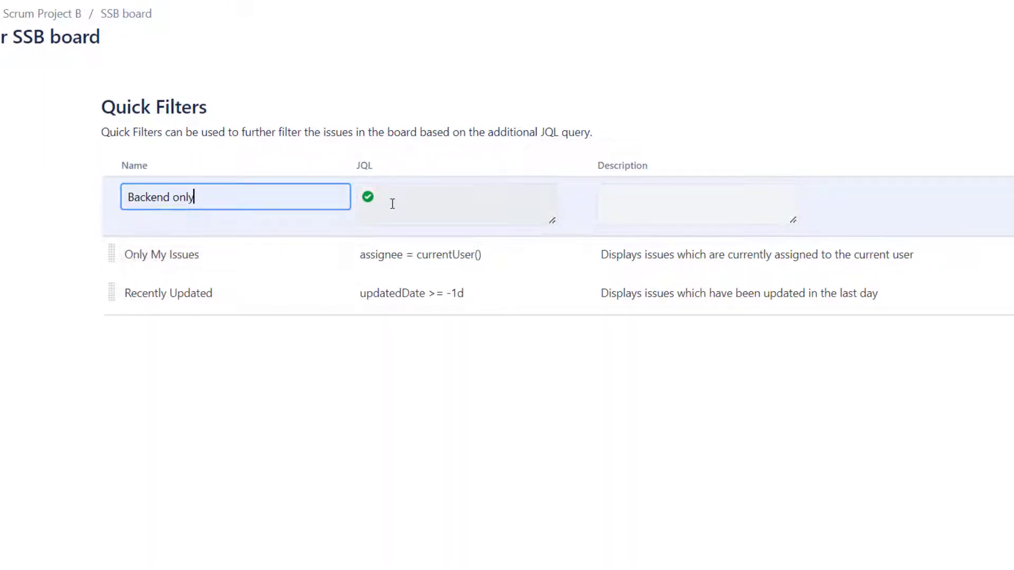
Give the Backend only quick filter the JQL query "component = Backend" and add it to the board
click(405, 196)
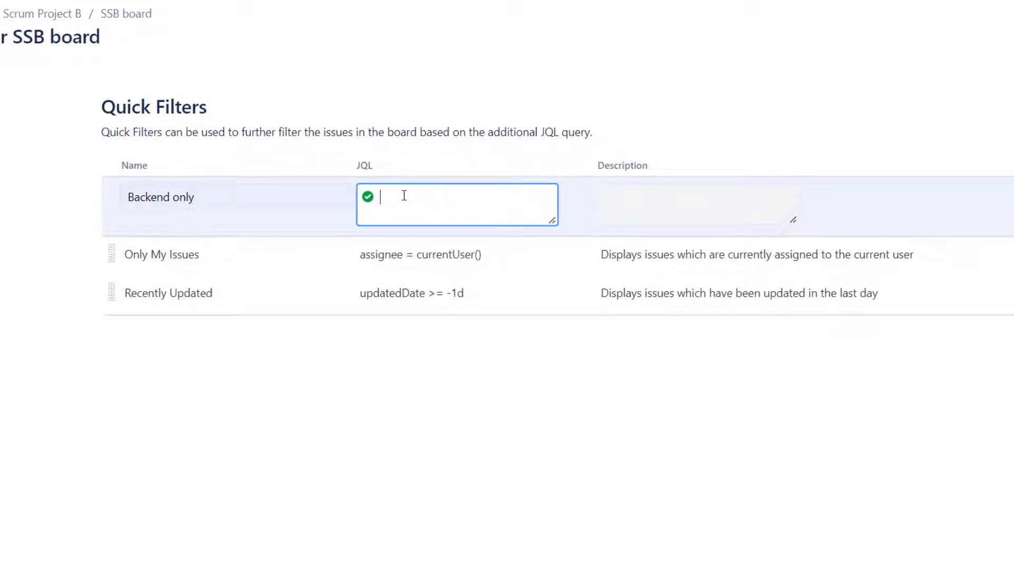
text(component)
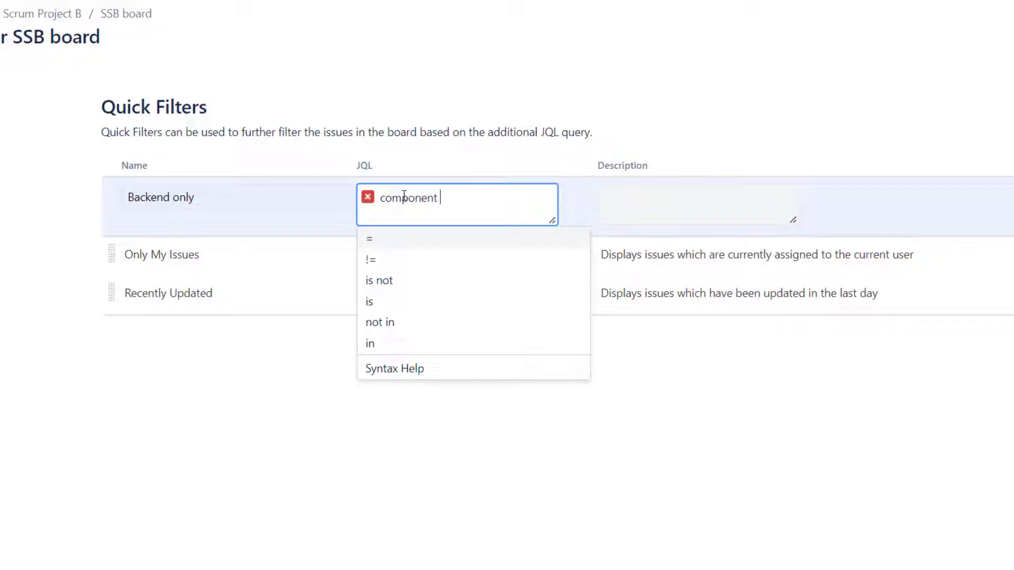
text( =)
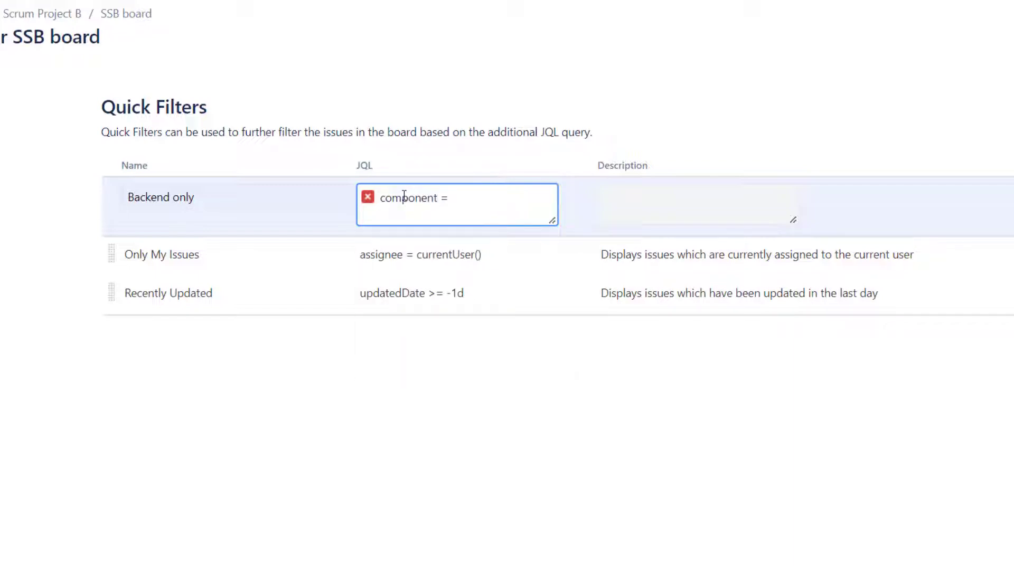
text( ba)
key(Return)
key(Return)
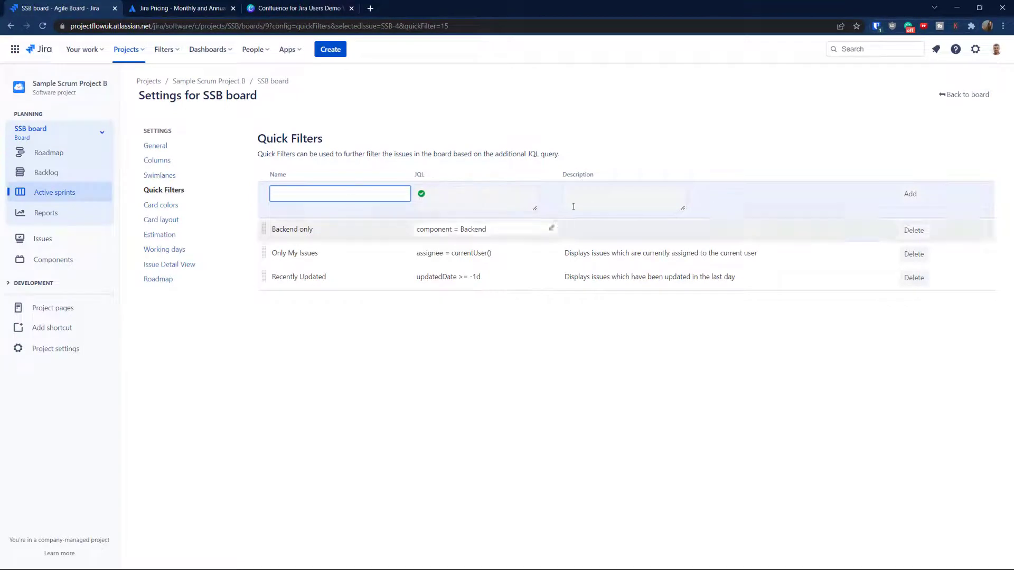
Return to the sprint board, try Backend only alone and combined with Only My Issues, and leave both filters off
click(969, 98)
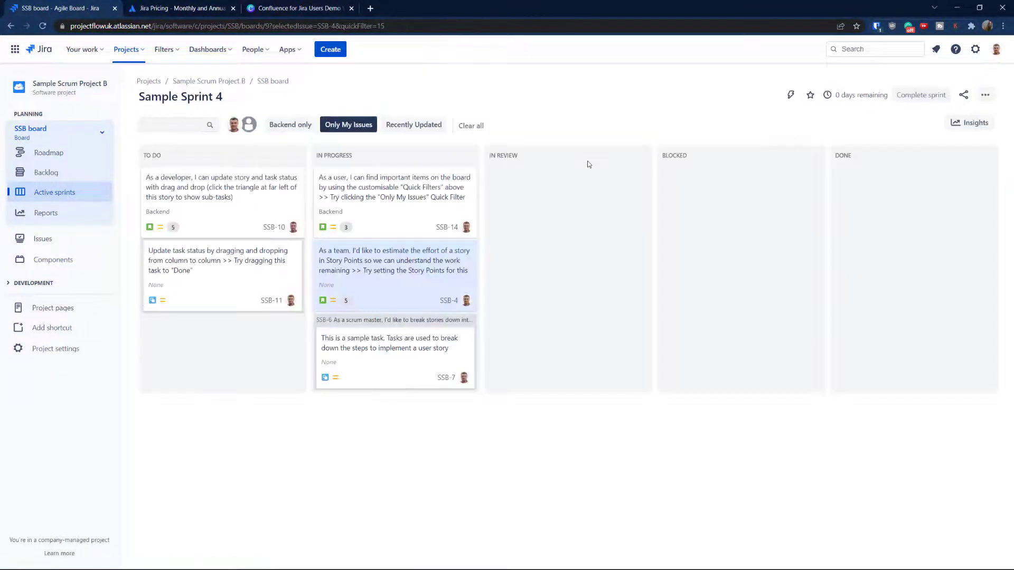
click(353, 128)
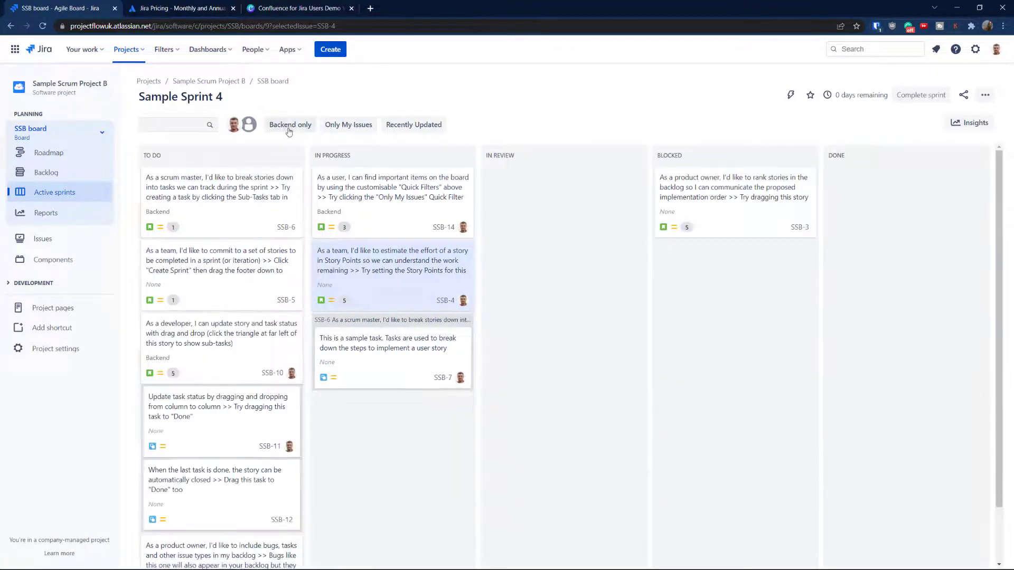
click(294, 129)
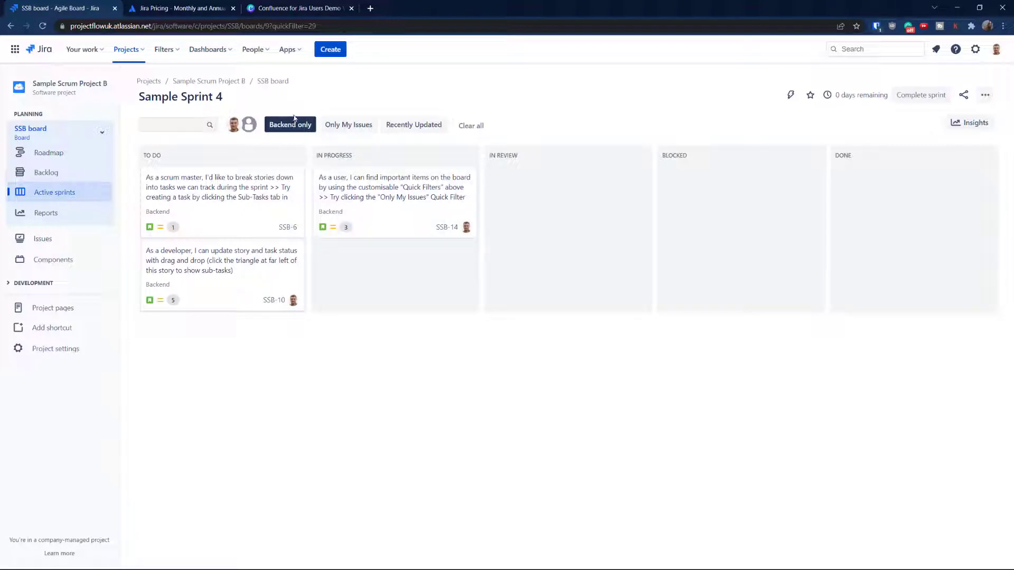
click(346, 125)
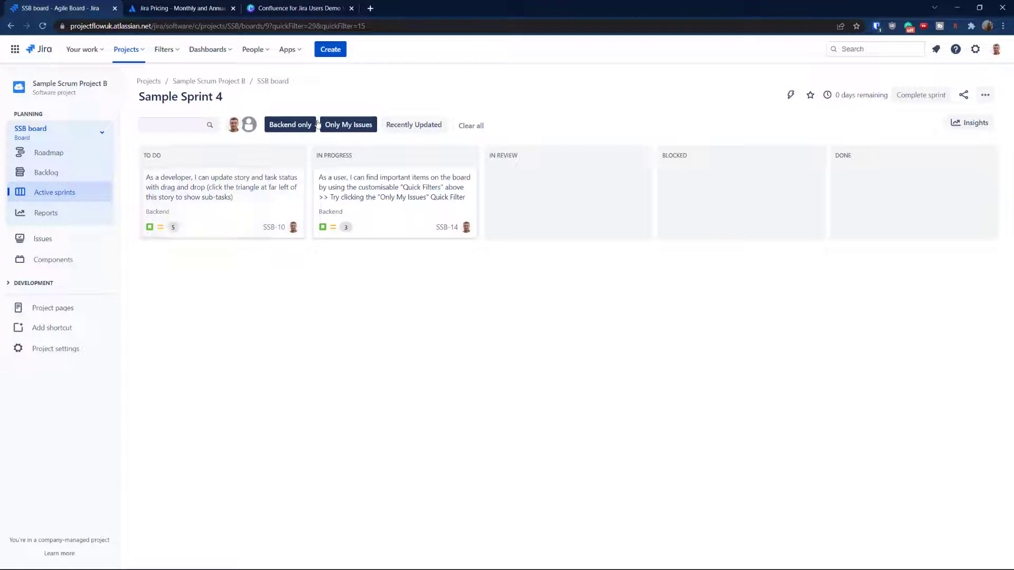
click(353, 129)
click(310, 125)
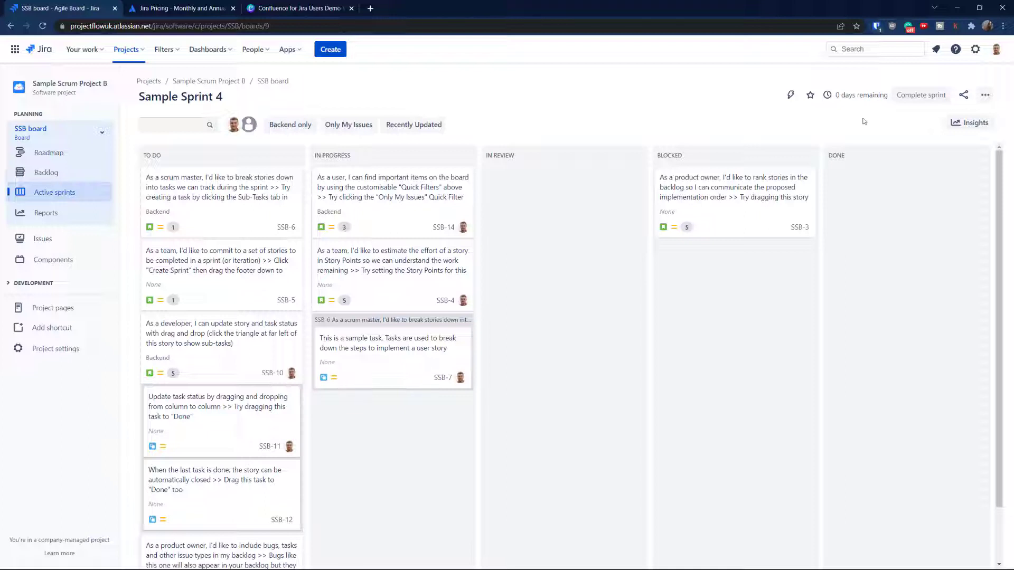
Open the swimlane settings of the SSB board and name a new query-based swimlane "Story lane only"
click(986, 95)
click(946, 115)
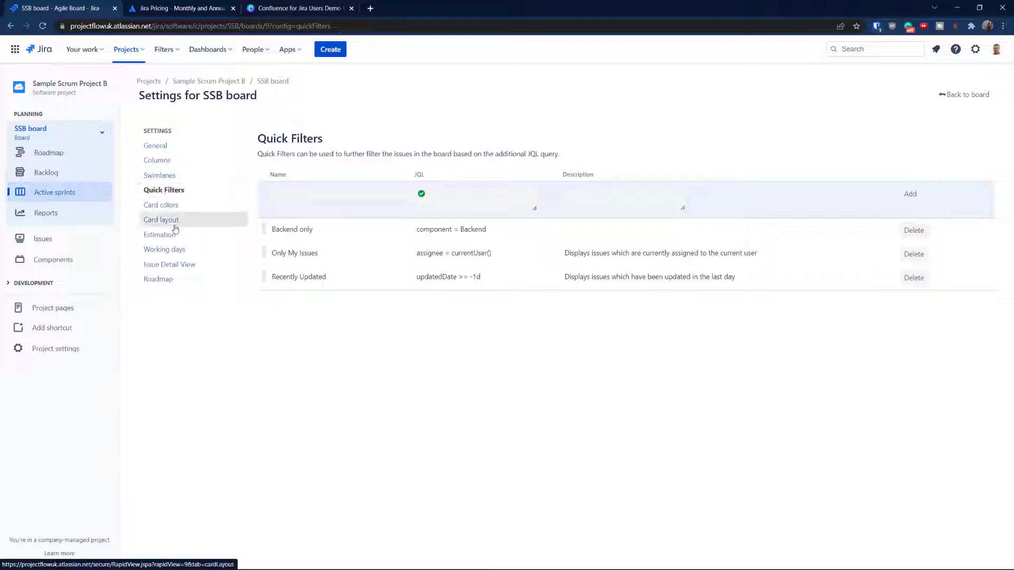
click(161, 176)
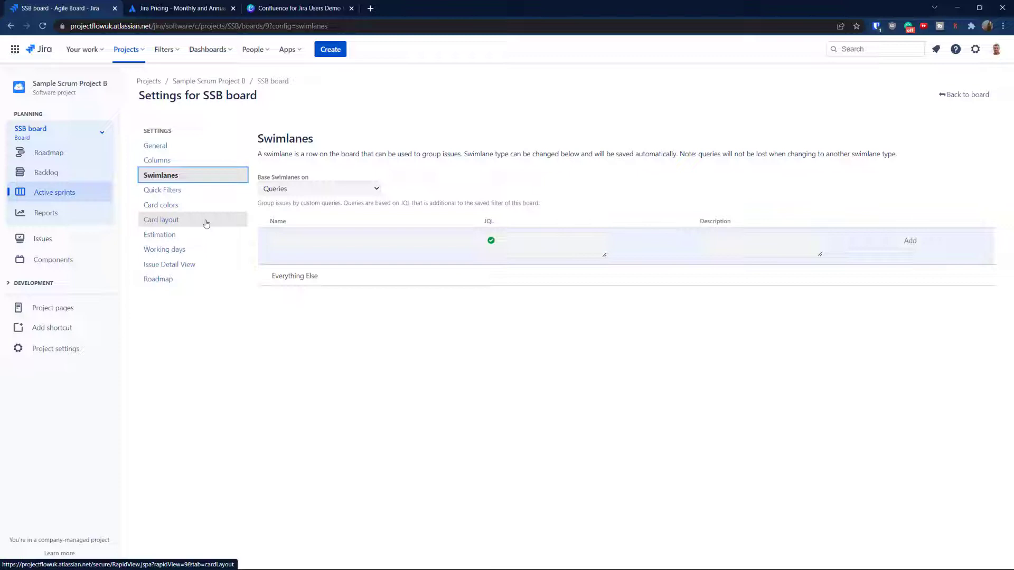
click(297, 238)
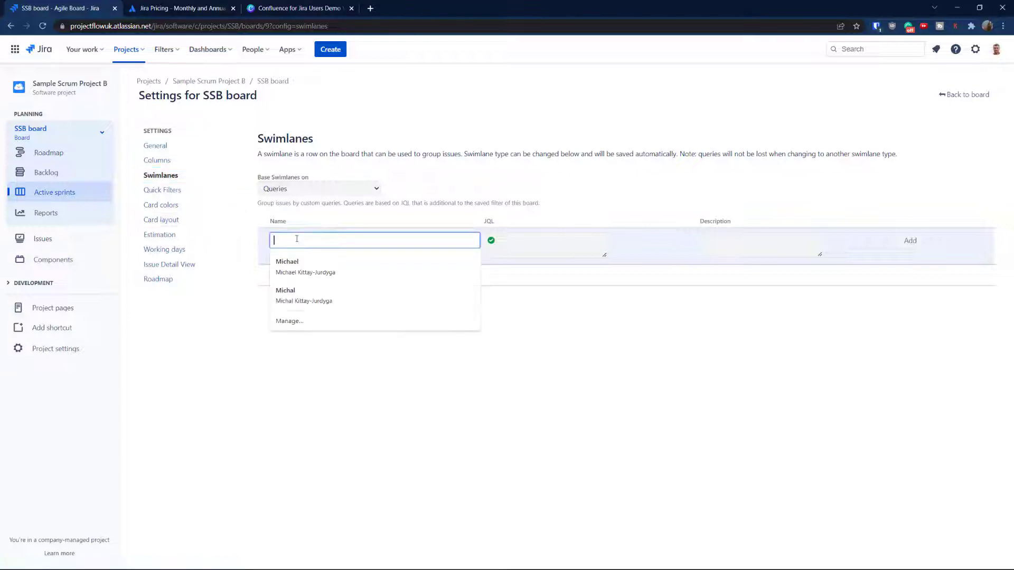
text(Story)
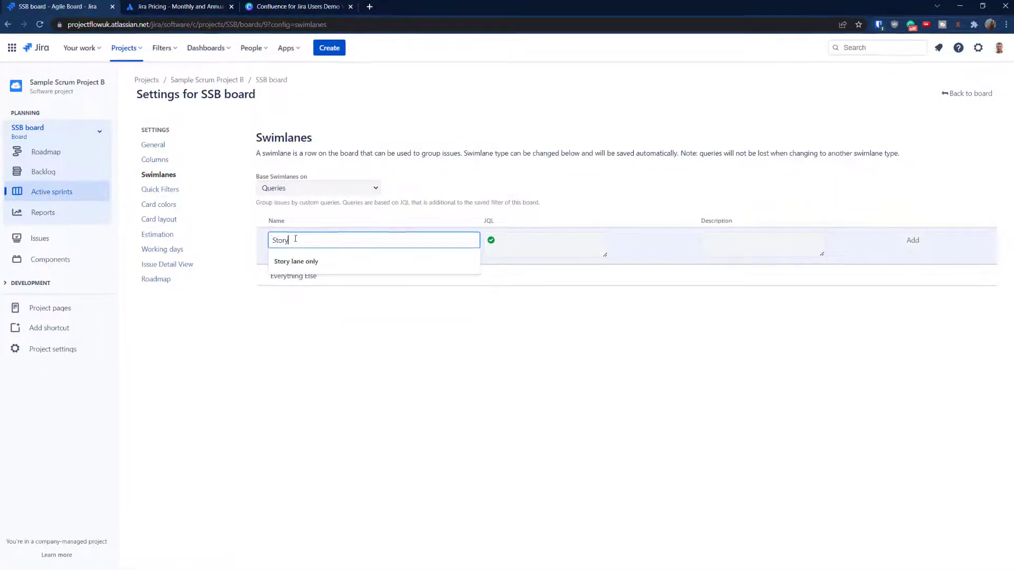
click(309, 264)
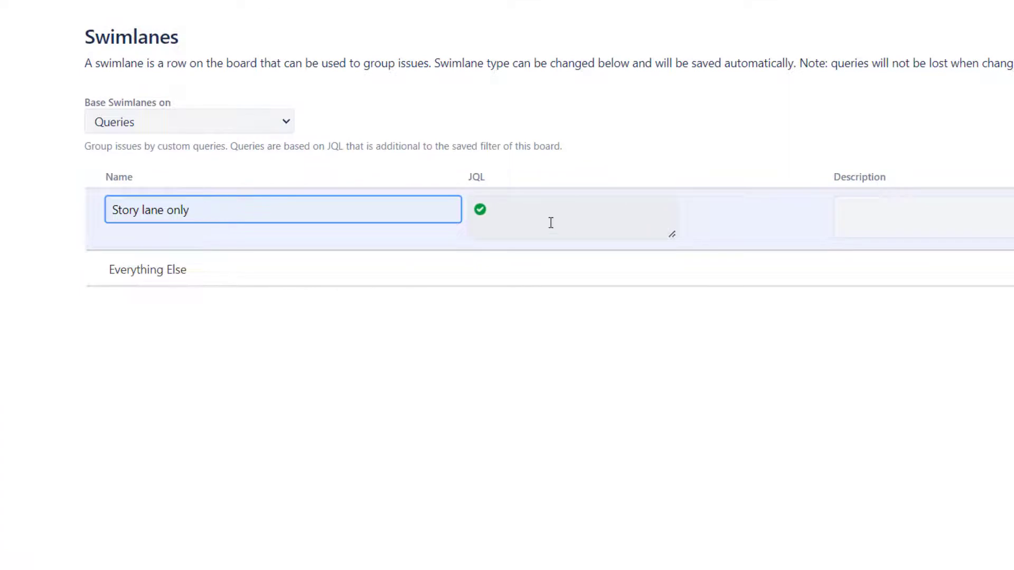
Give the Story lane only swimlane the JQL query "issuetype = Story", add it, and return to the sprint board
click(551, 223)
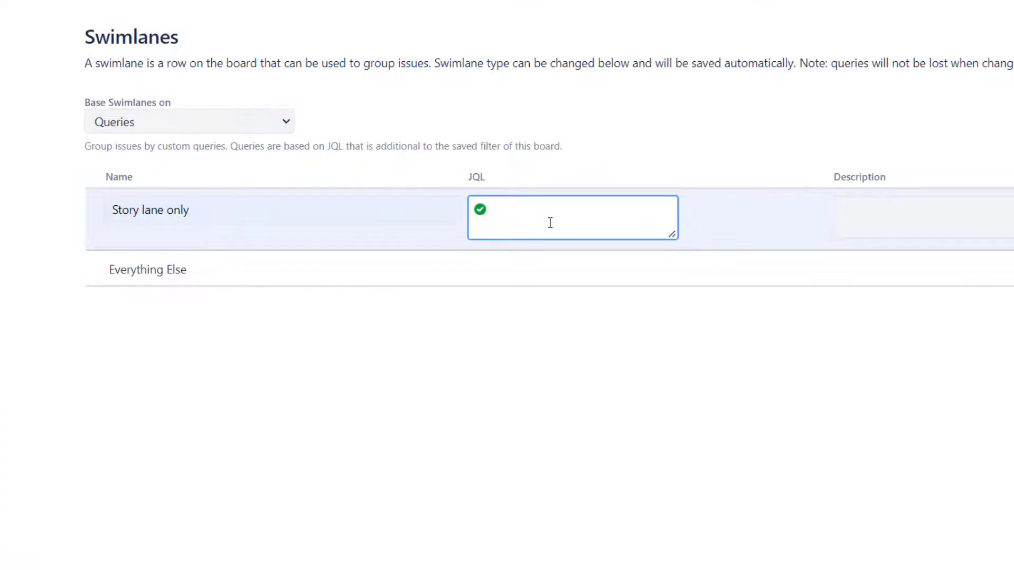
text(iis)
key(BackSpace)
key(BackSpace)
text(is)
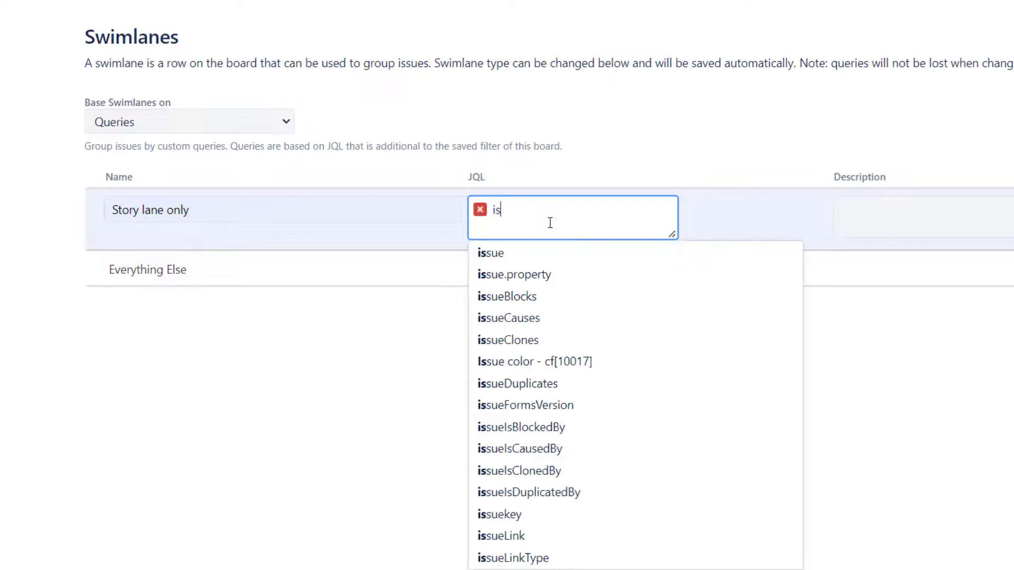
text(suetype)
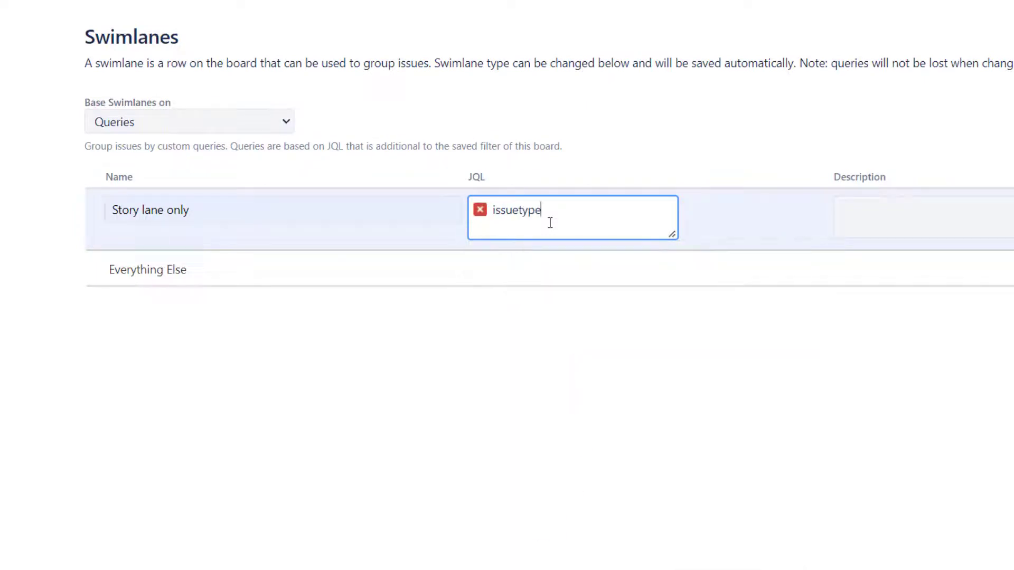
text( = sto)
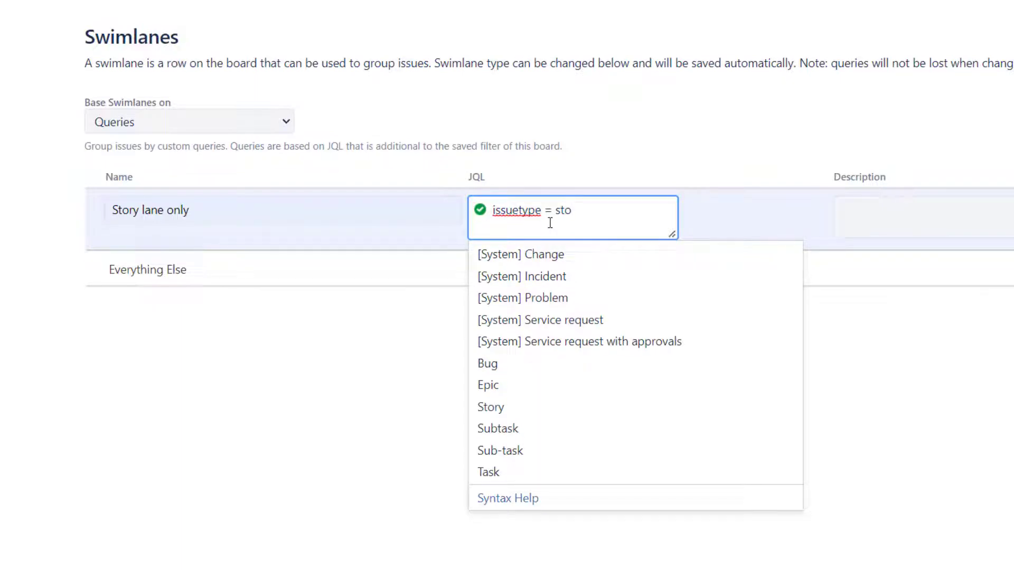
key(Return)
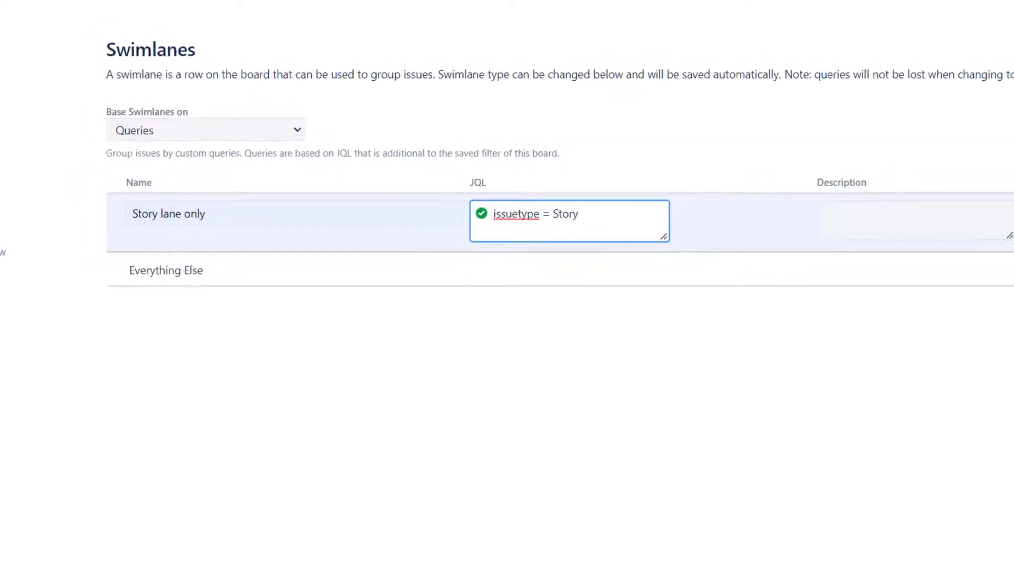
click(947, 236)
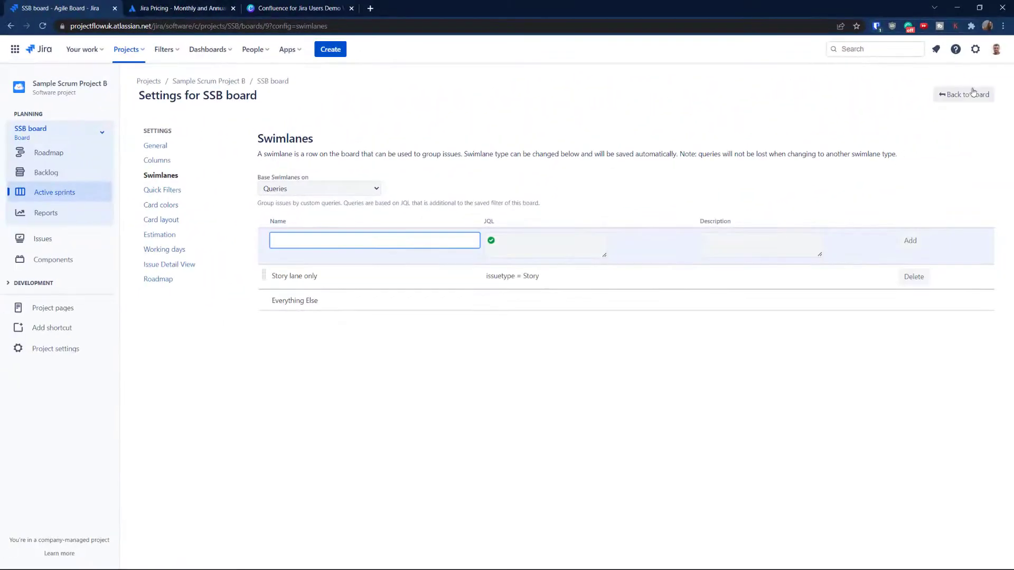
click(973, 93)
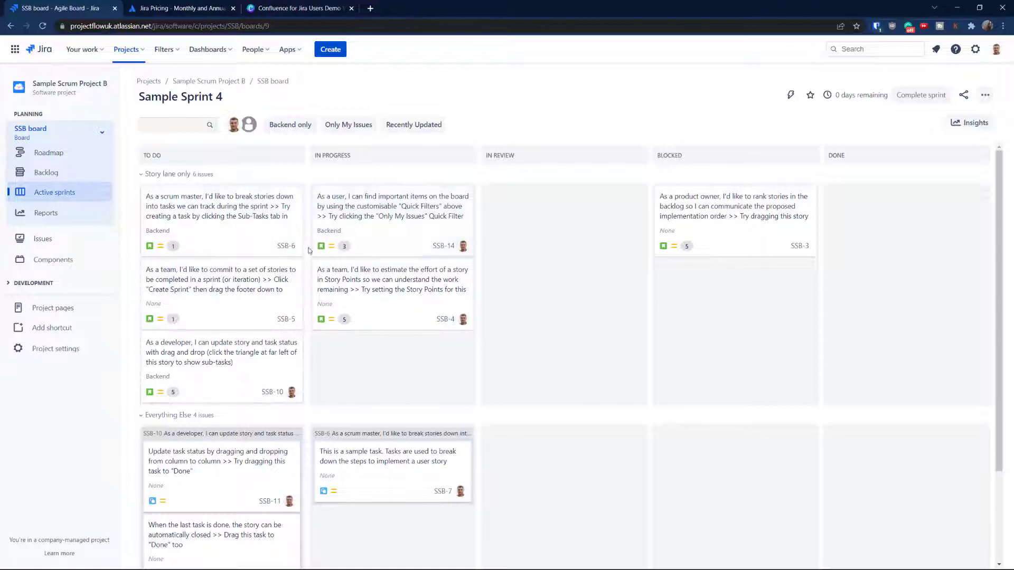
Base the SSB board's card colors on Issue Types and view the colored cards on the sprint board
click(985, 97)
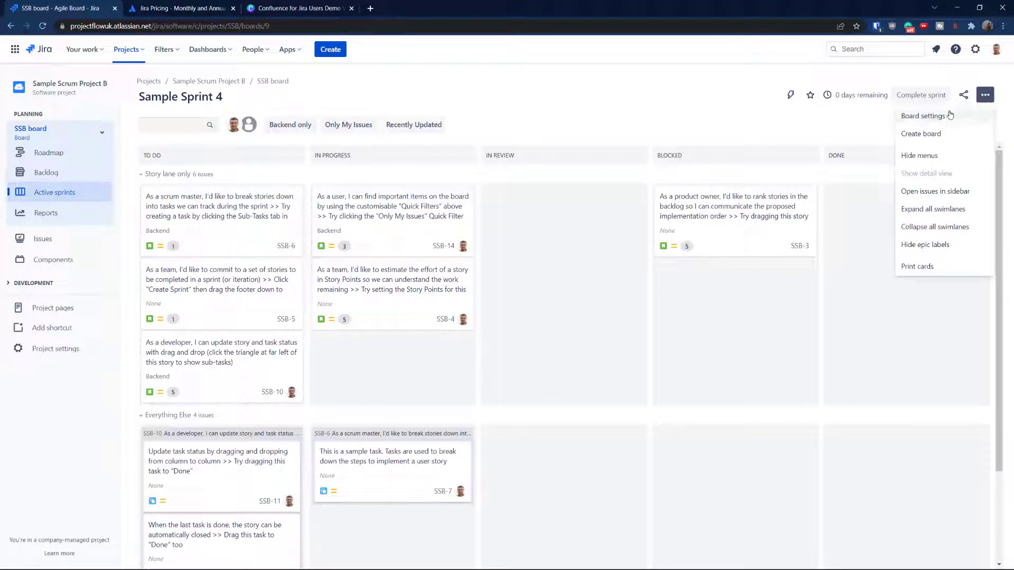
click(927, 117)
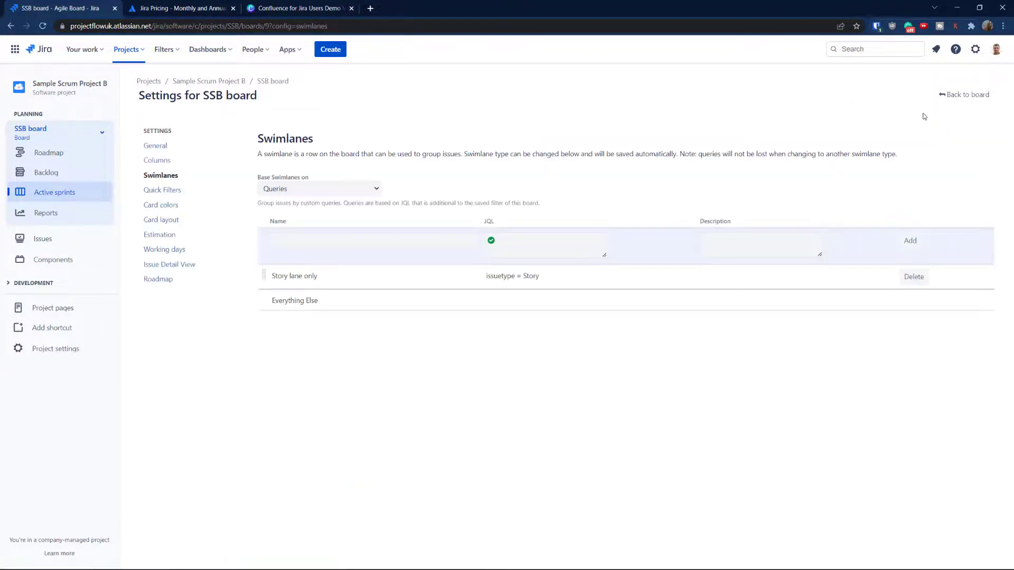
click(151, 210)
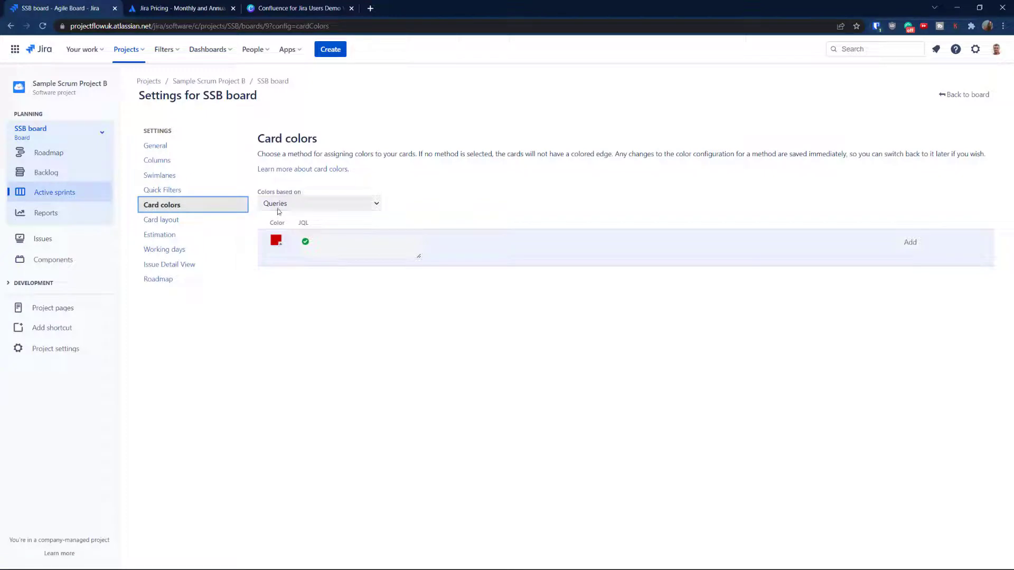
click(277, 208)
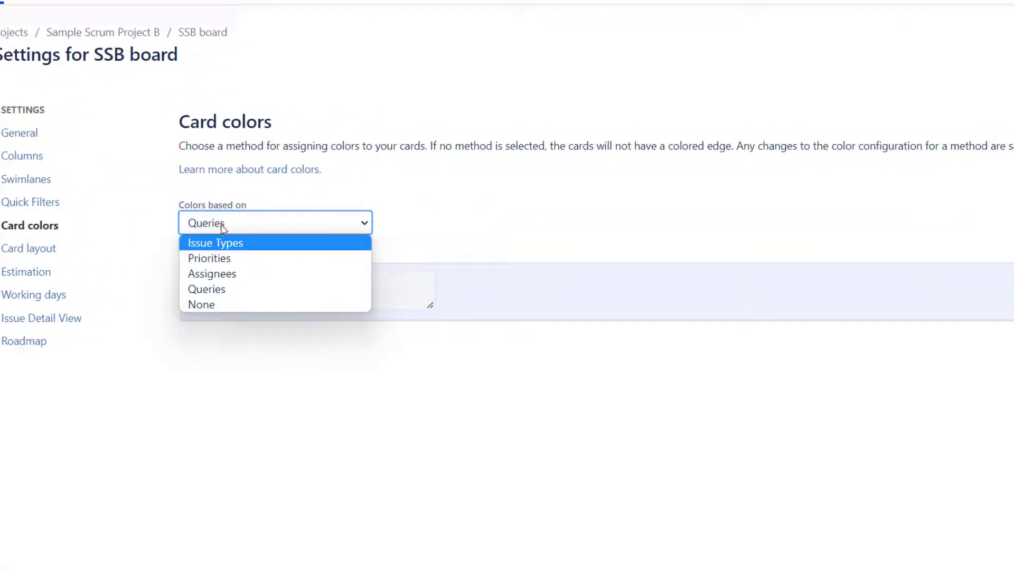
click(215, 244)
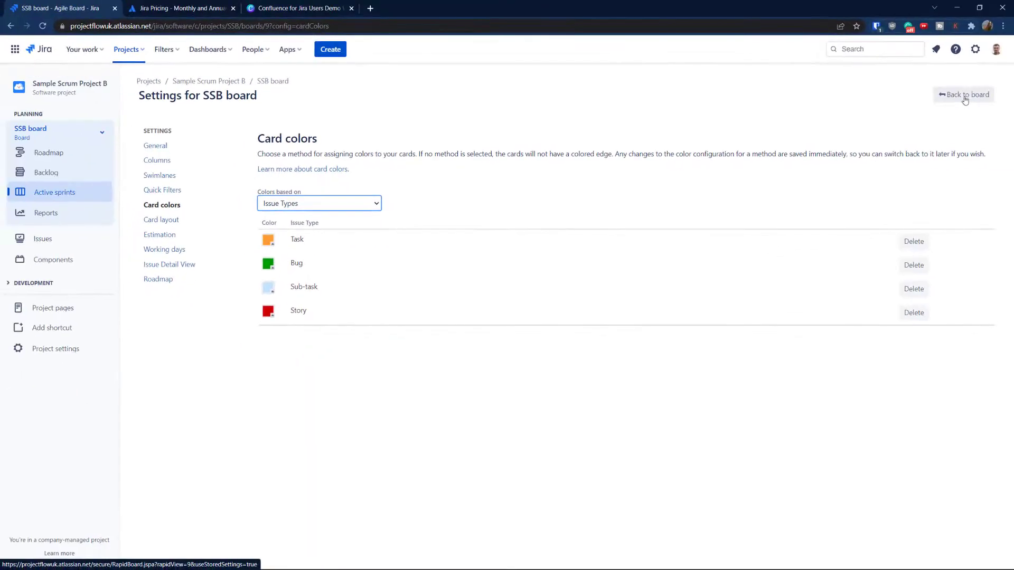
click(965, 96)
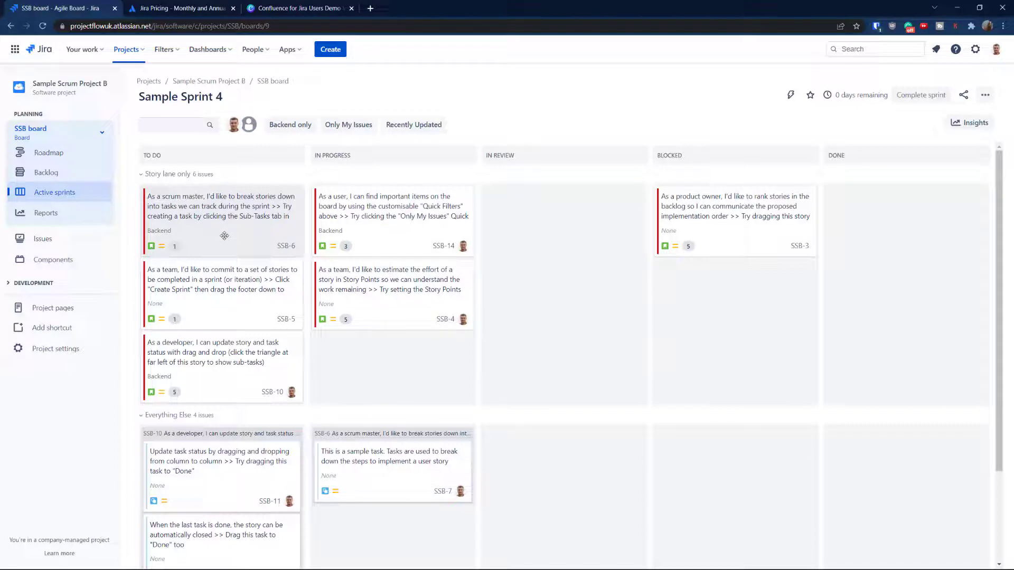
Base the SSB board's card colors on Queries and enter the JQL "component = Backend" for a new color rule
click(980, 97)
click(928, 115)
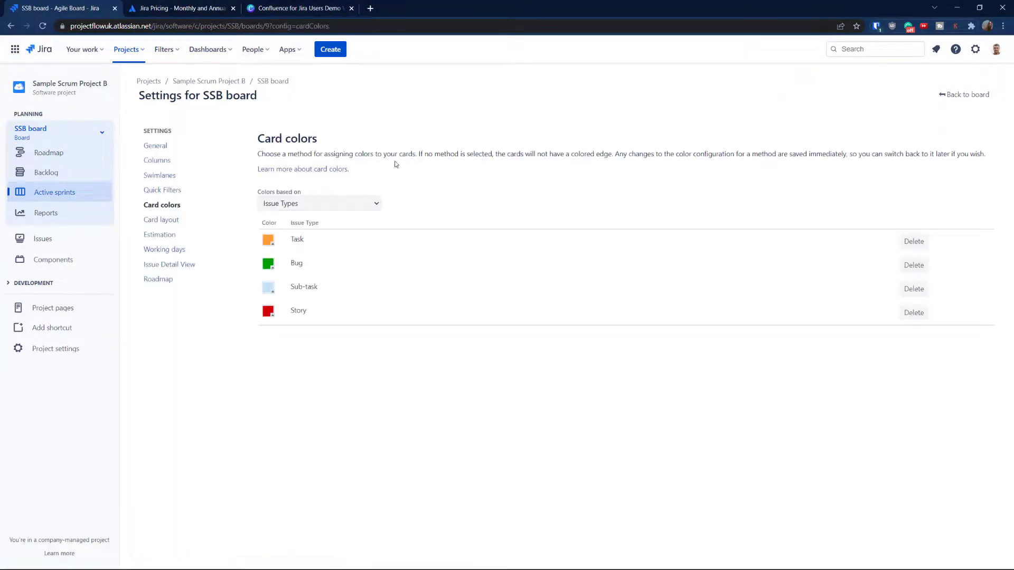
click(294, 204)
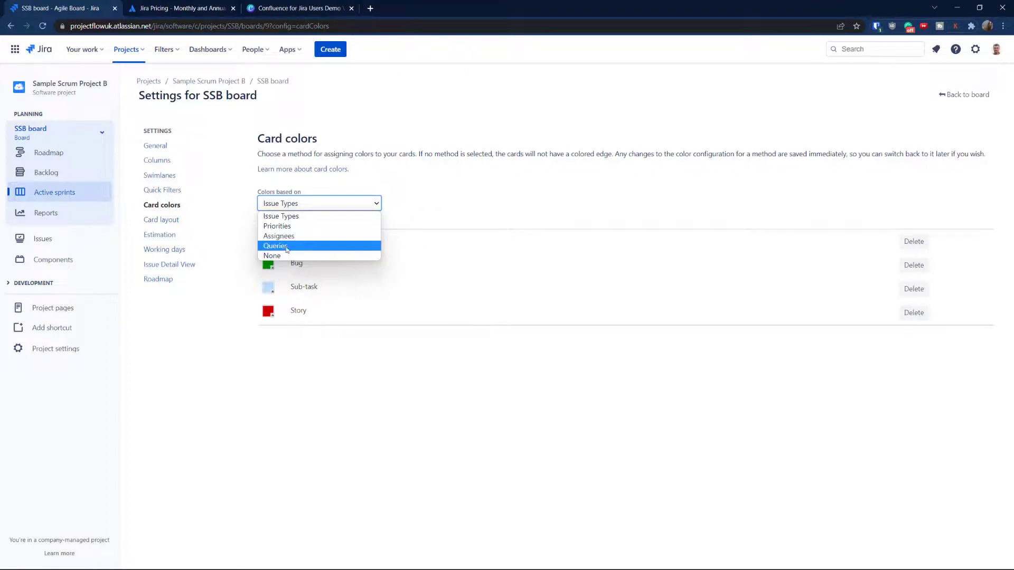
click(286, 249)
click(330, 246)
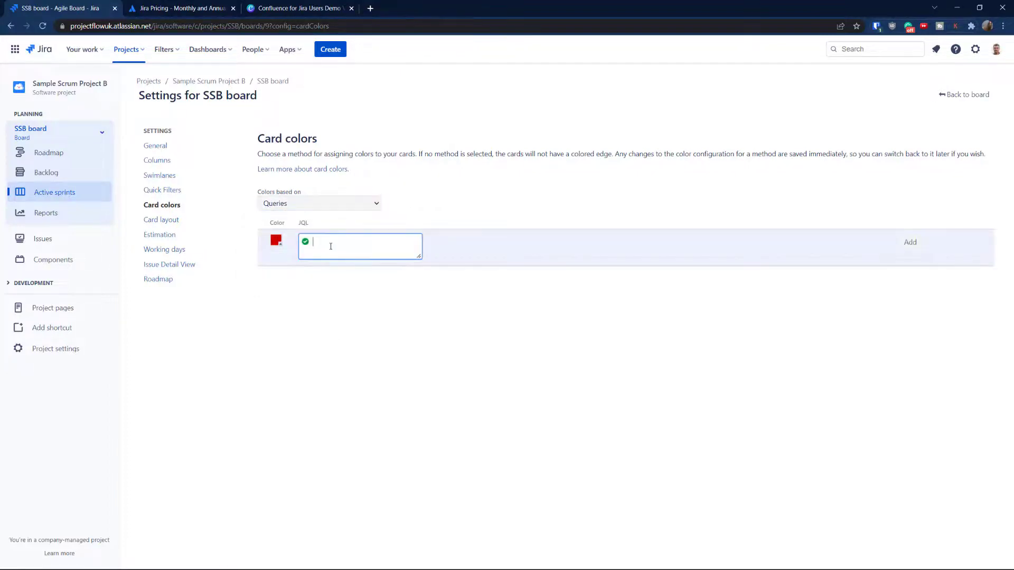
text(com)
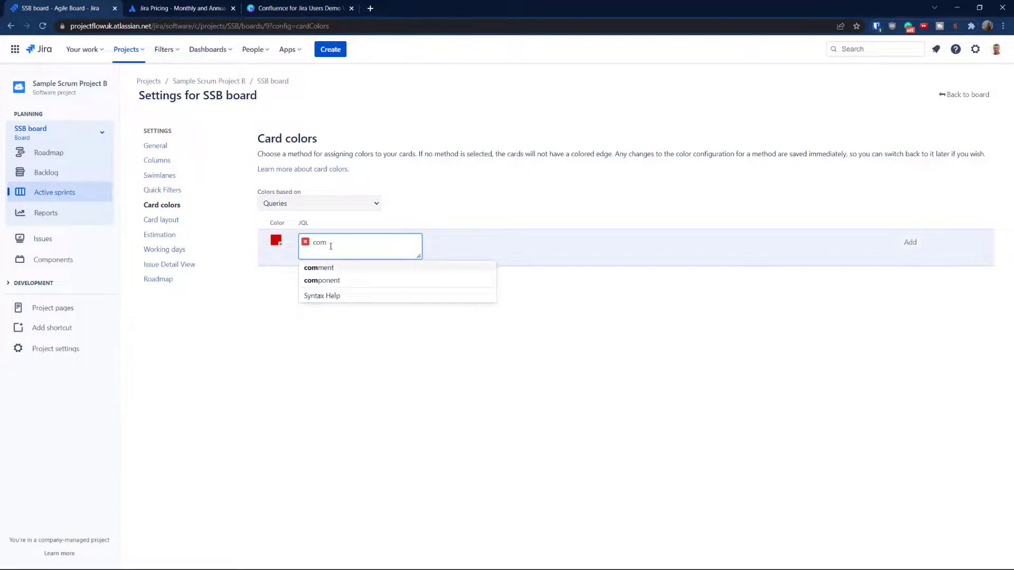
key(Return)
text(= )
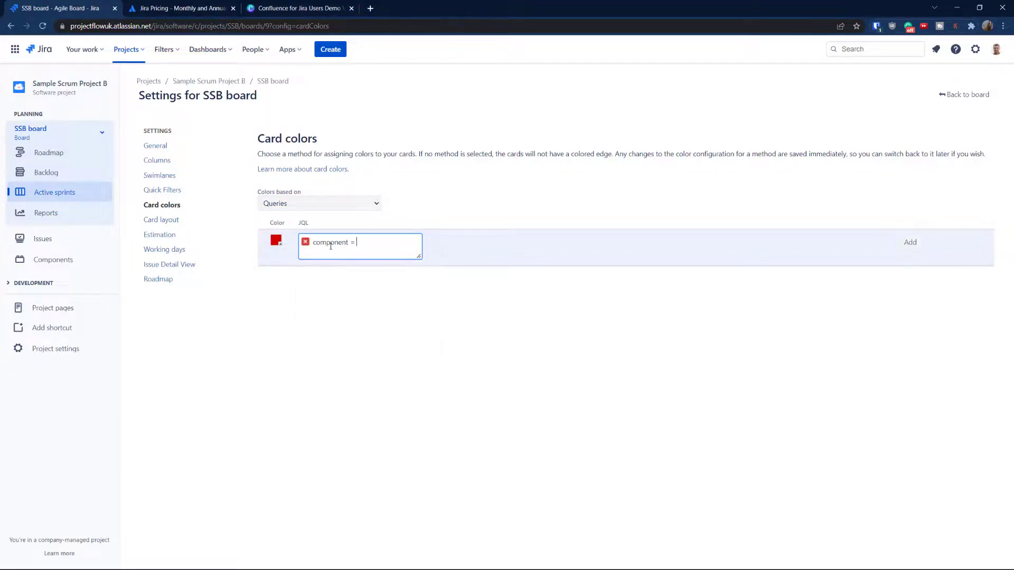
text(b)
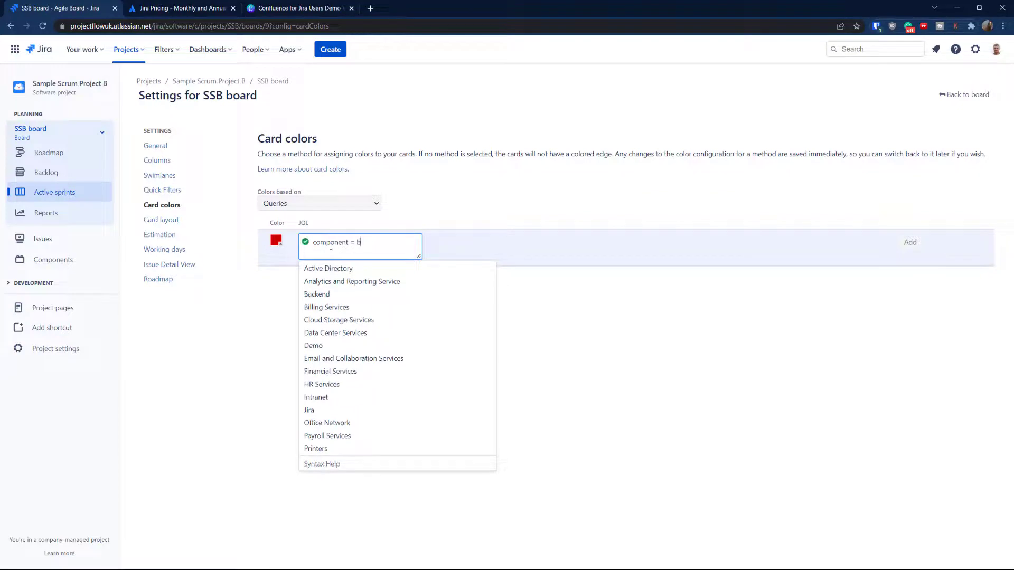
text(ac)
key(Return)
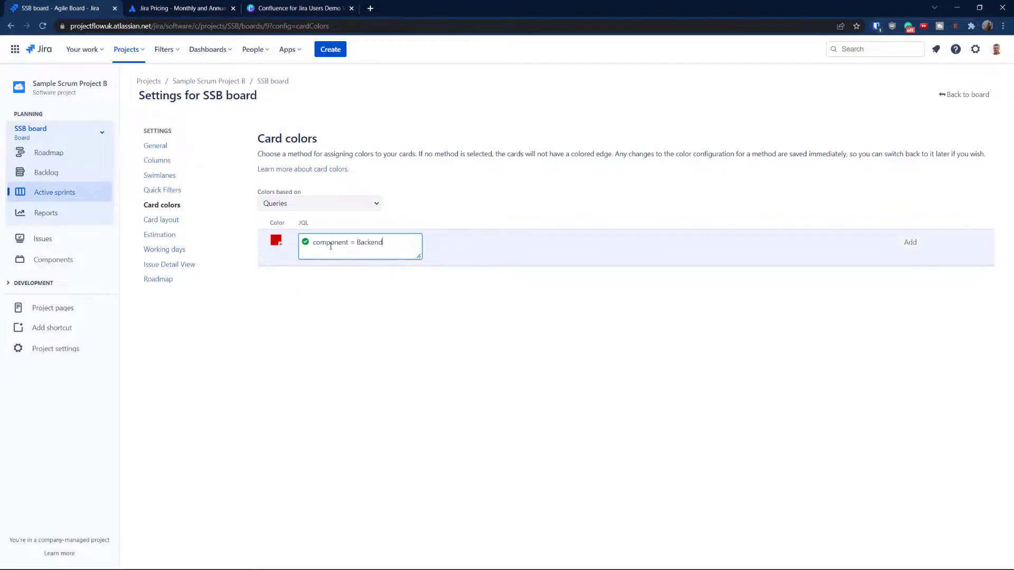
Set the Backend rule's card color to bright yellow, add the rule, and return to the sprint board
click(278, 241)
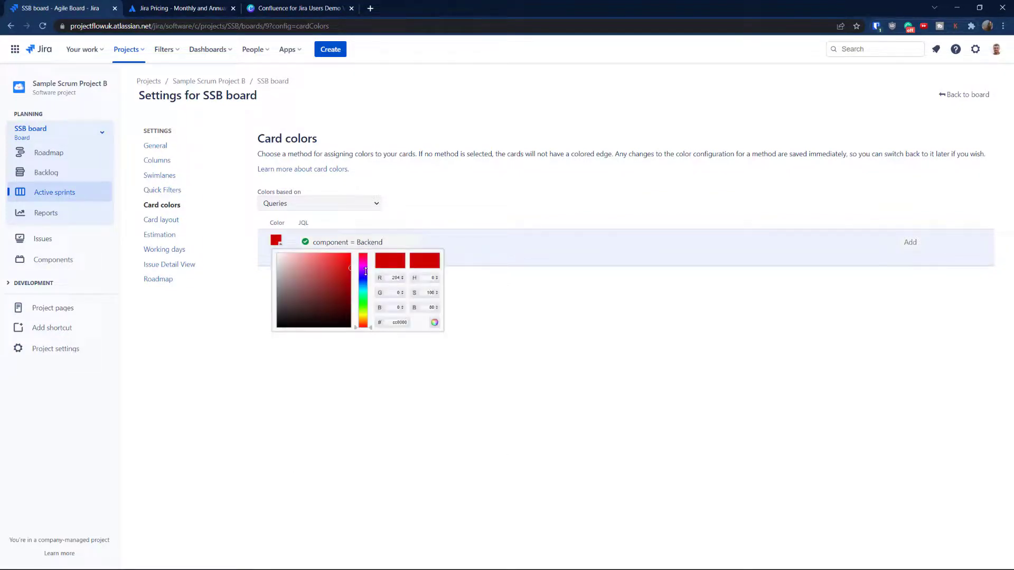
drag(362, 316, 362, 315)
click(350, 254)
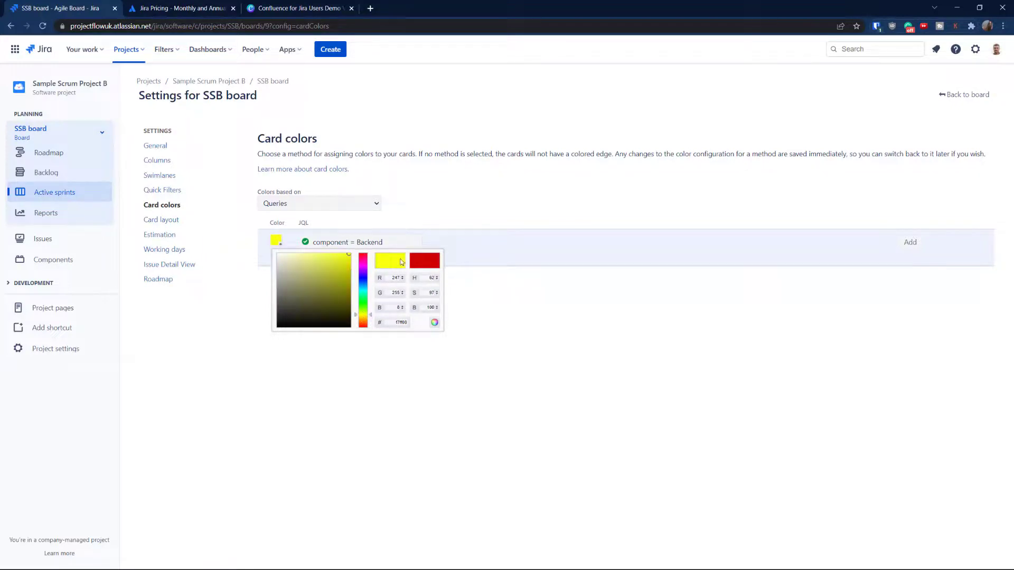
click(909, 243)
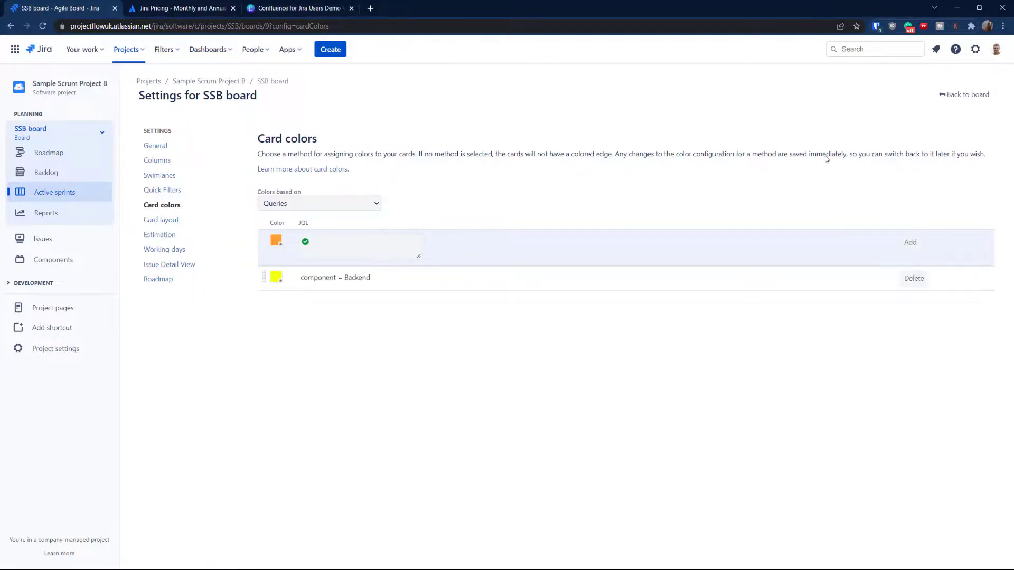
click(970, 95)
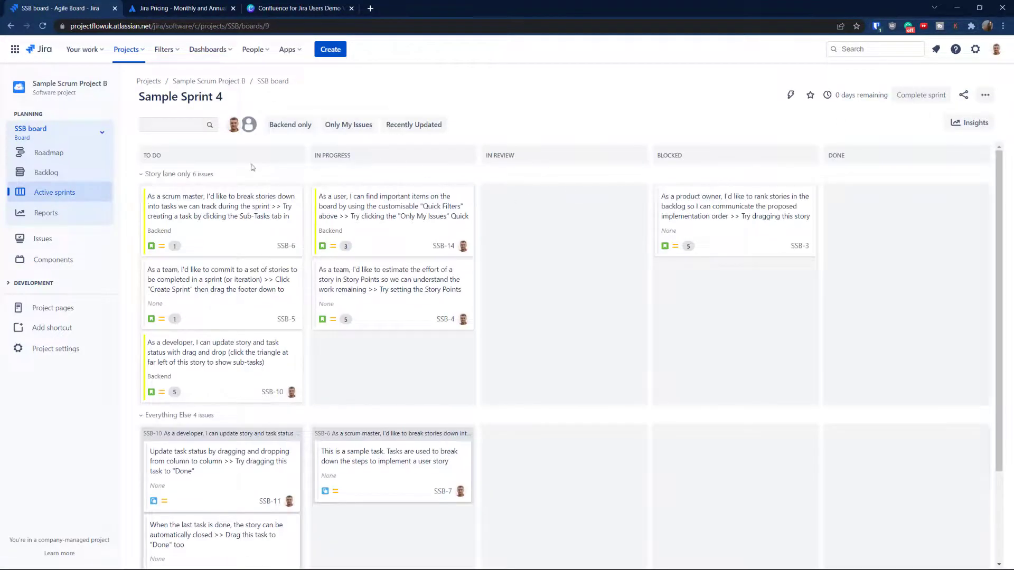